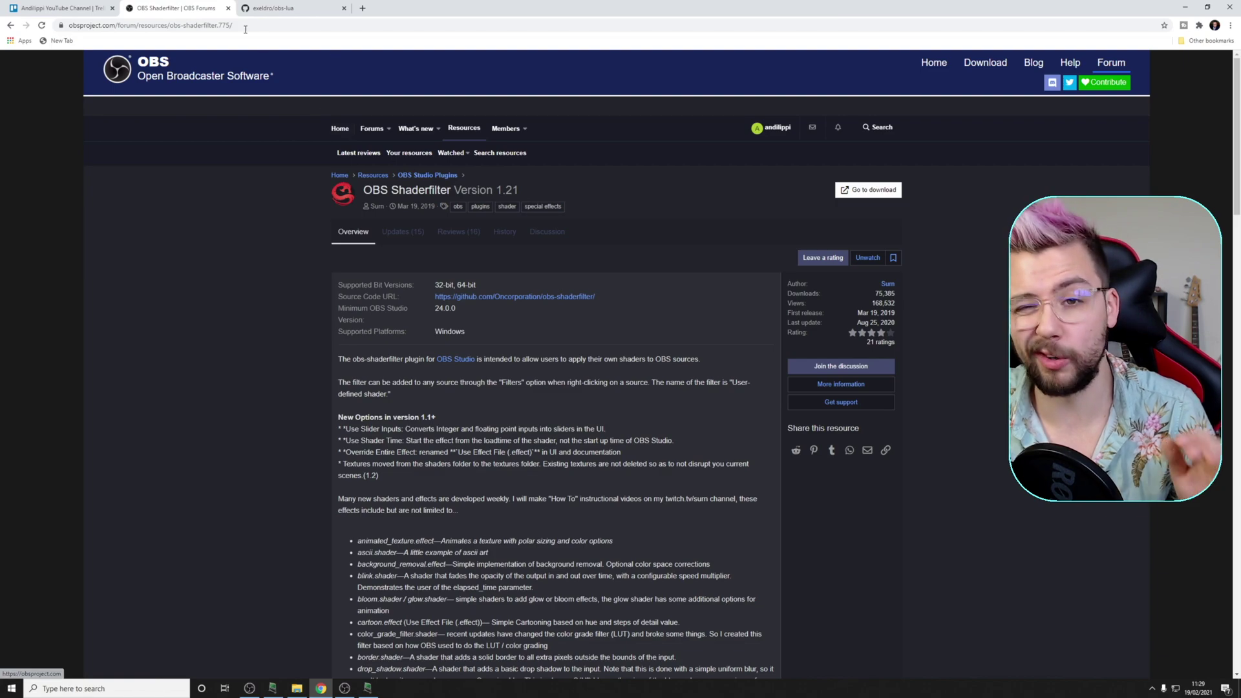
Switch the browser to the exeldro/obs-lua GitHub repository file list
left_click(272, 9)
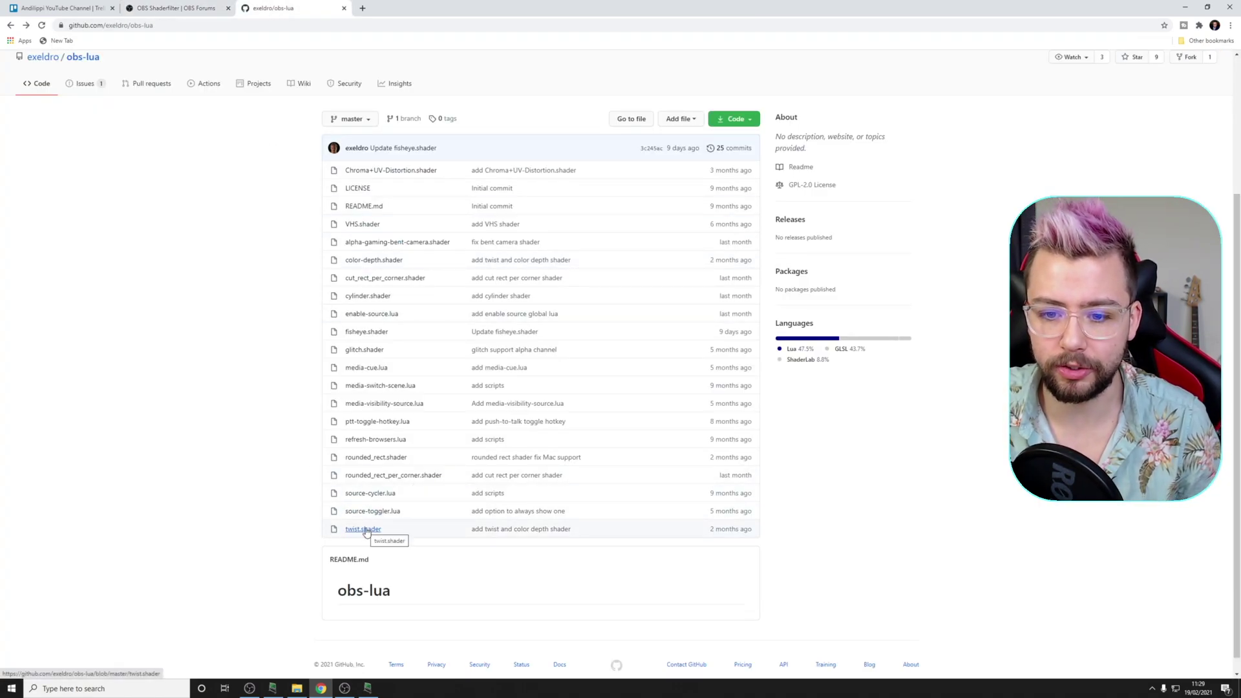
View the raw code of cylinder.shader on GitHub and start saving it to disk
left_click(369, 296)
scroll(505, 417, "down", 2)
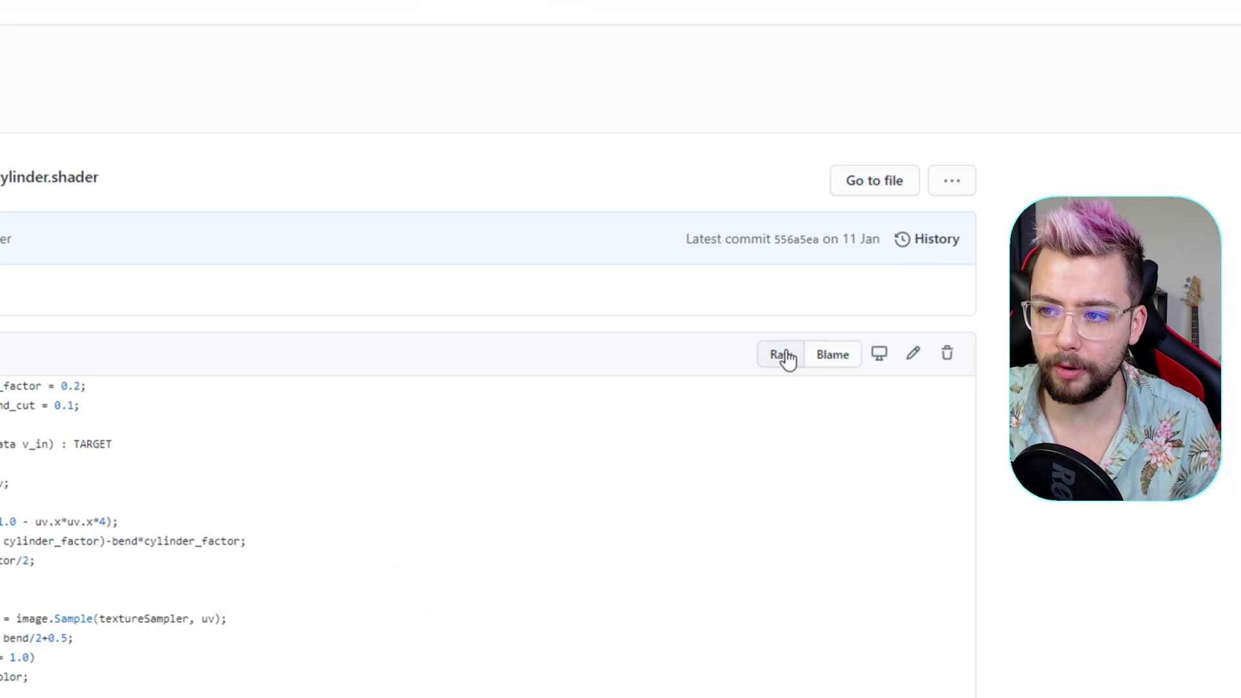
left_click(815, 235)
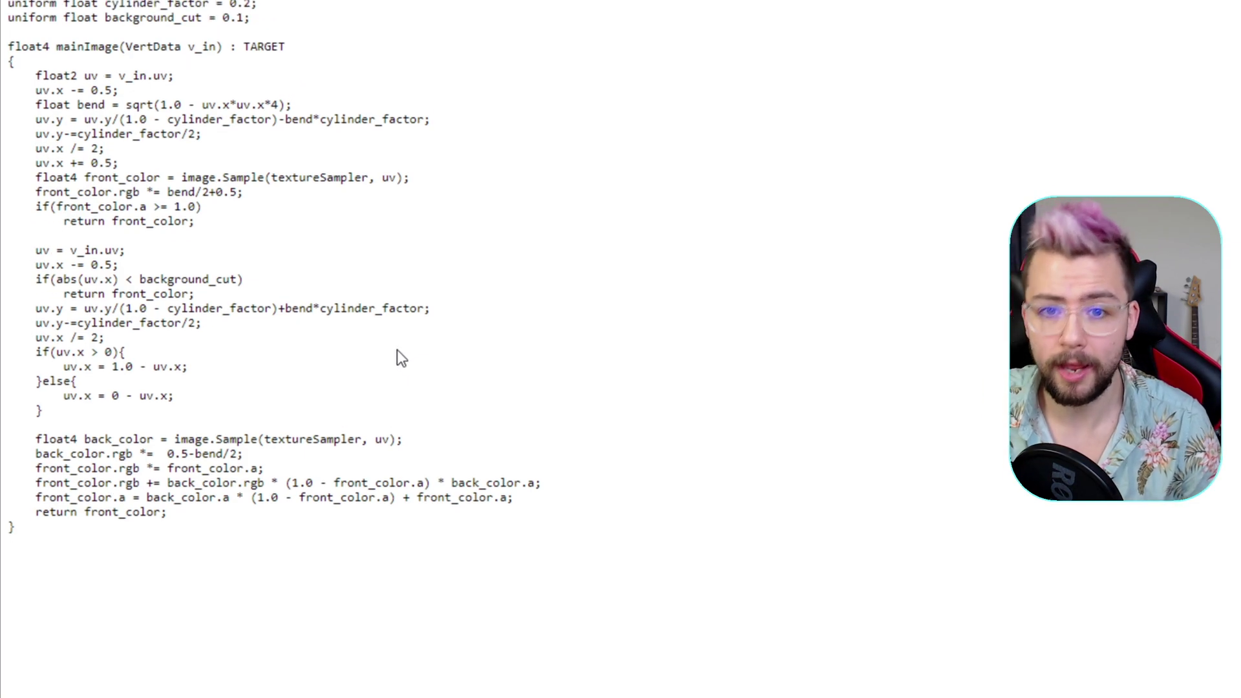
right_click(396, 350)
left_click(456, 381)
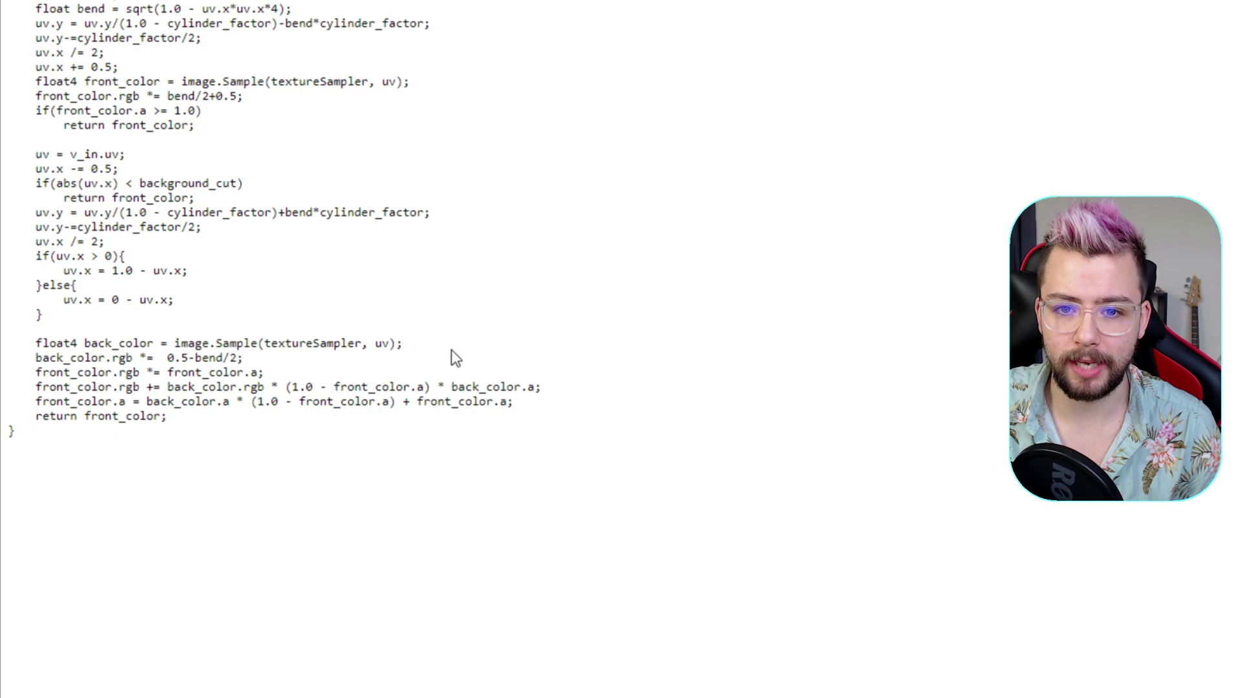
Save it as cylinder.shader with the .txt extension removed and file type All Files
left_click(249, 347)
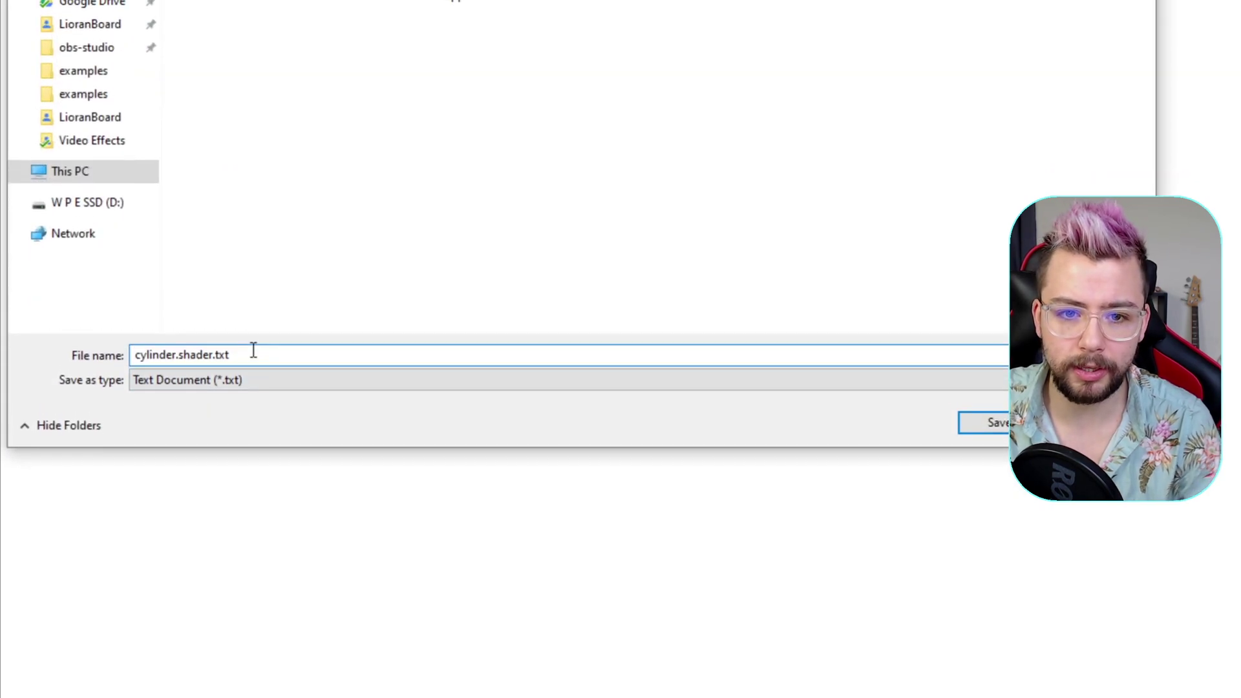
key("BackSpace")
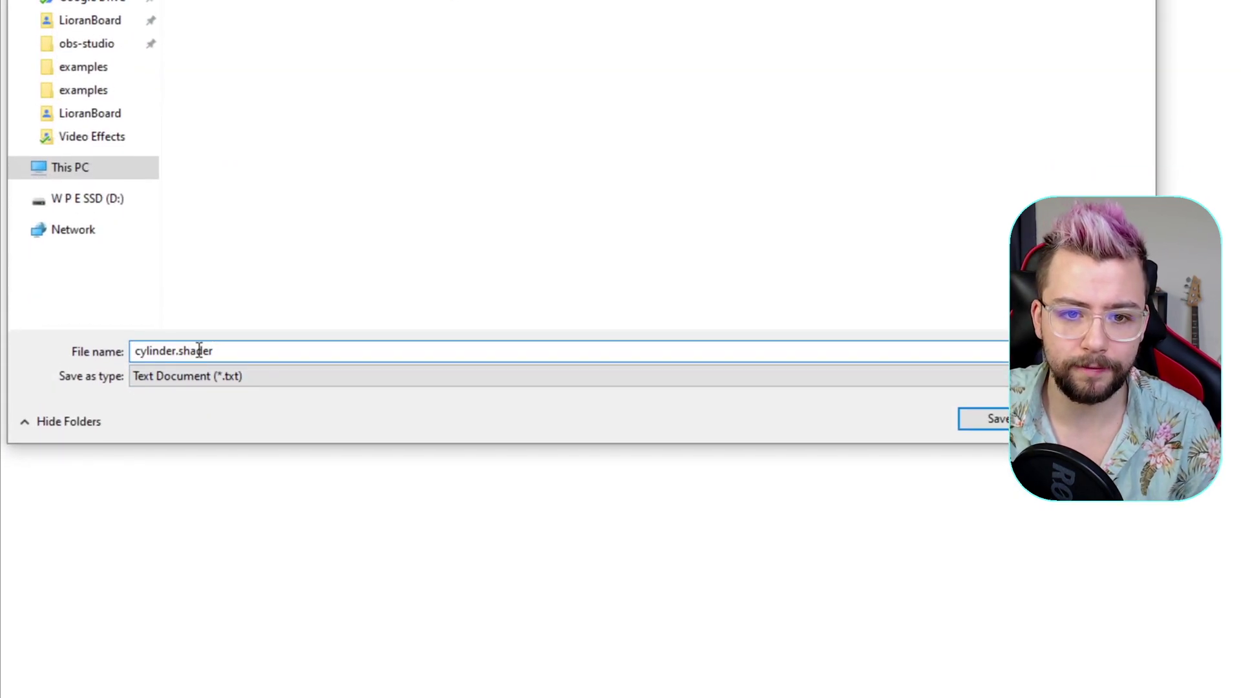
left_click(233, 364)
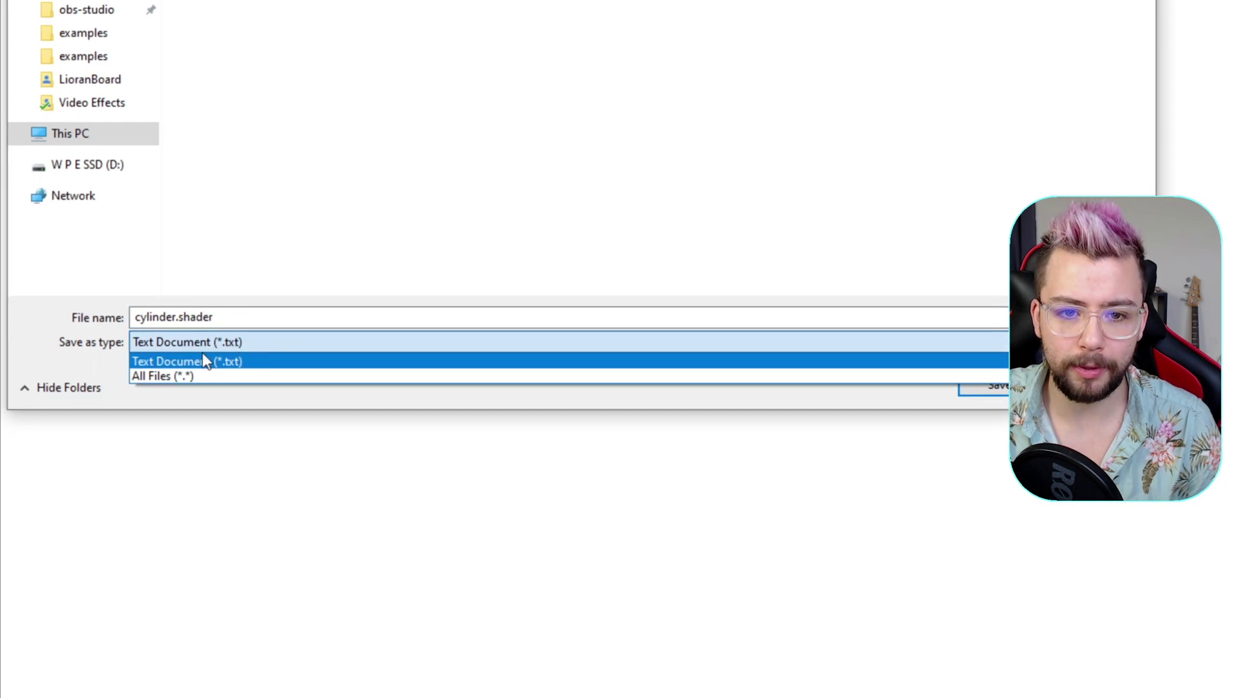
left_click(184, 376)
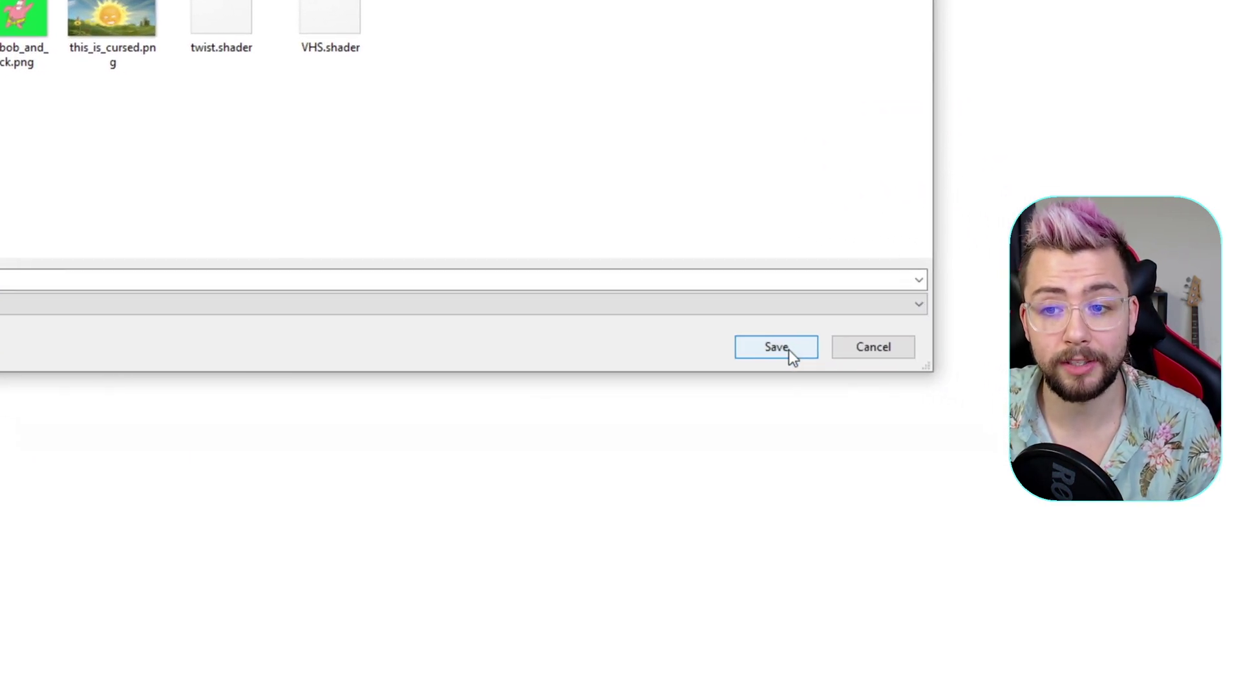
left_click(786, 352)
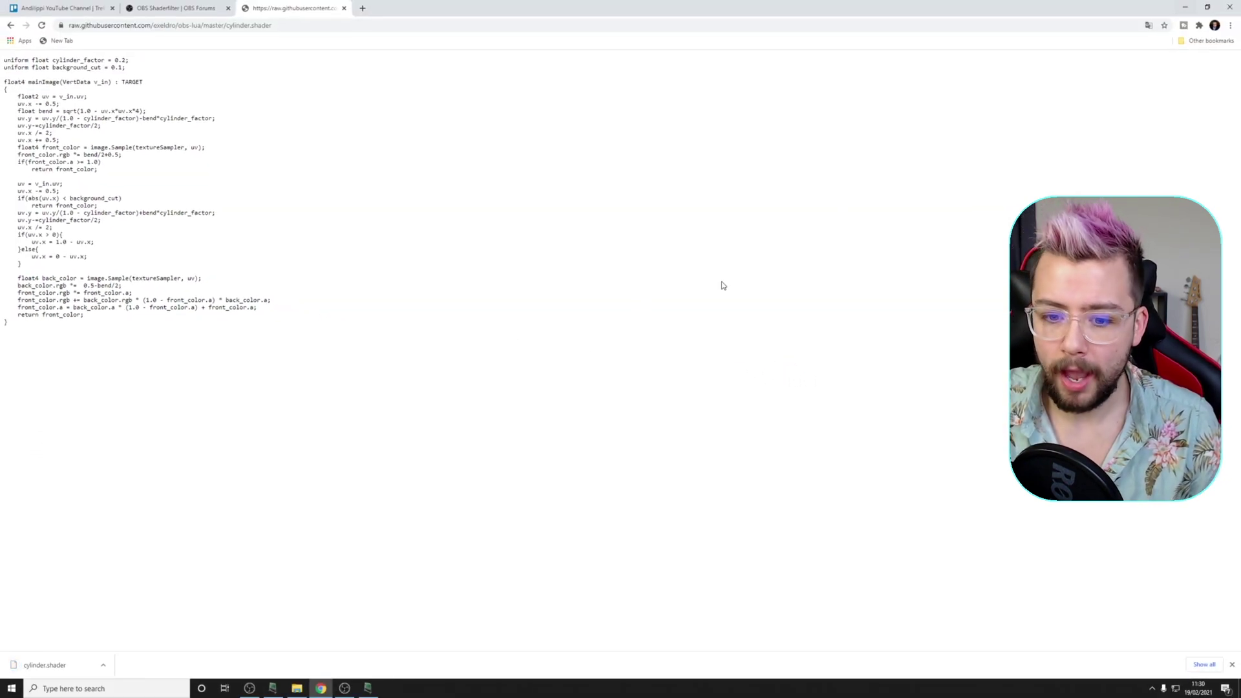
In File Explorer check the Desktop, then browse into C:\Program Files
left_click(297, 688)
left_click(324, 288)
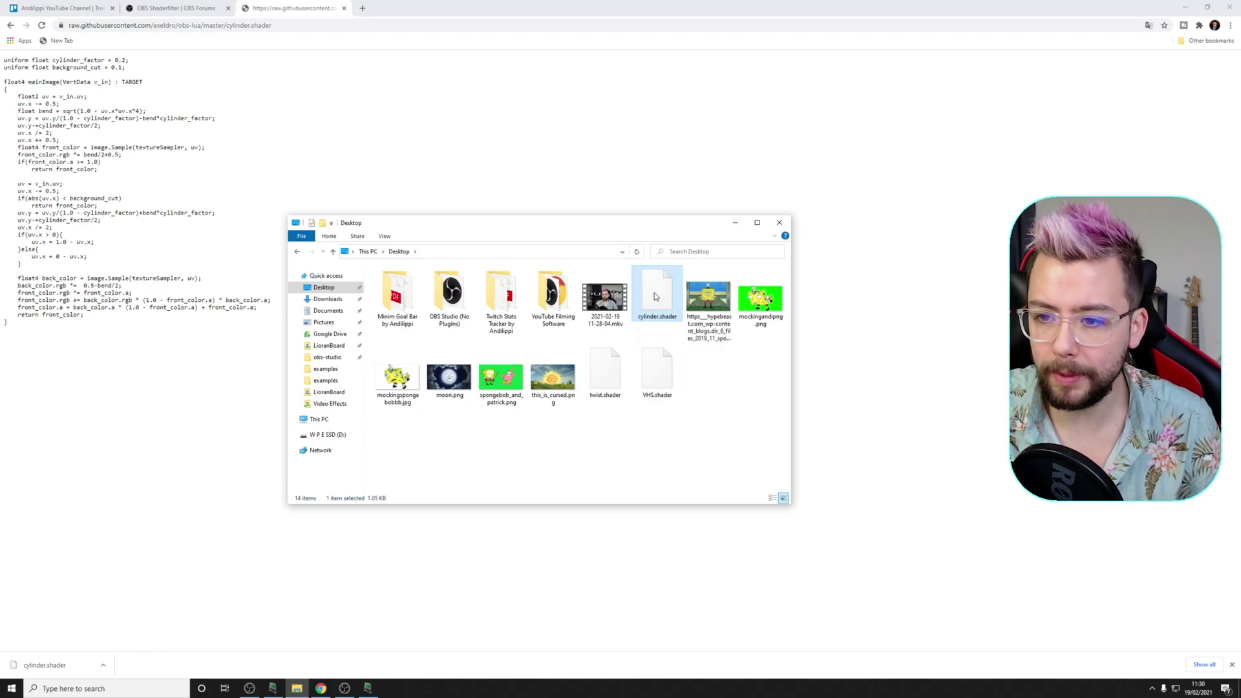
left_click(316, 423)
double_click(416, 383)
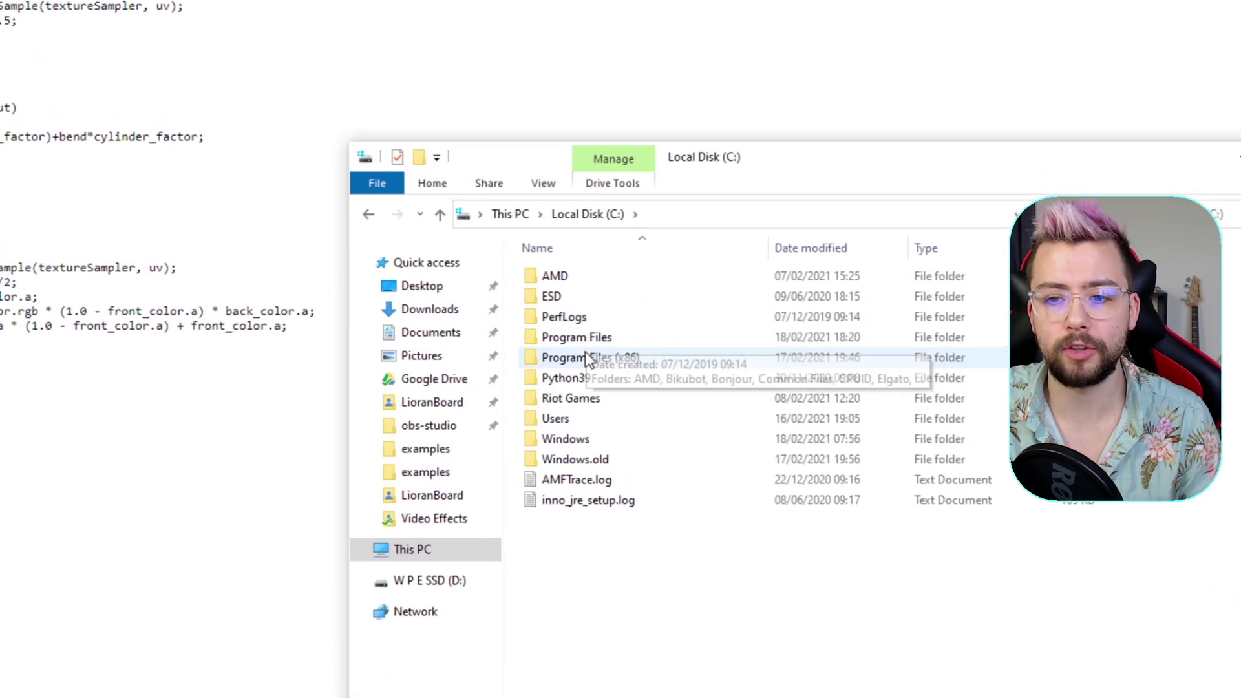
double_click(585, 351)
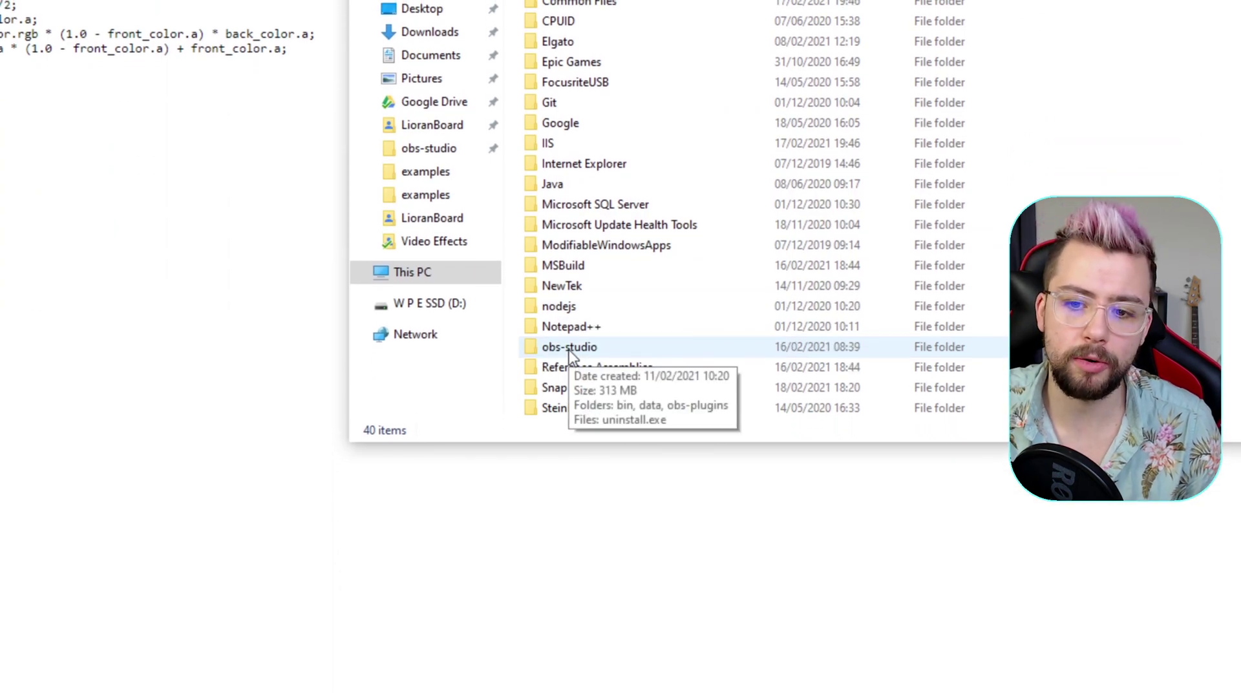
Reach obs-studio\data\obs-plugins\obs-shaderfilter\examples and bring OBS Studio to the front
left_click(571, 355)
double_click(570, 350)
double_click(550, 347)
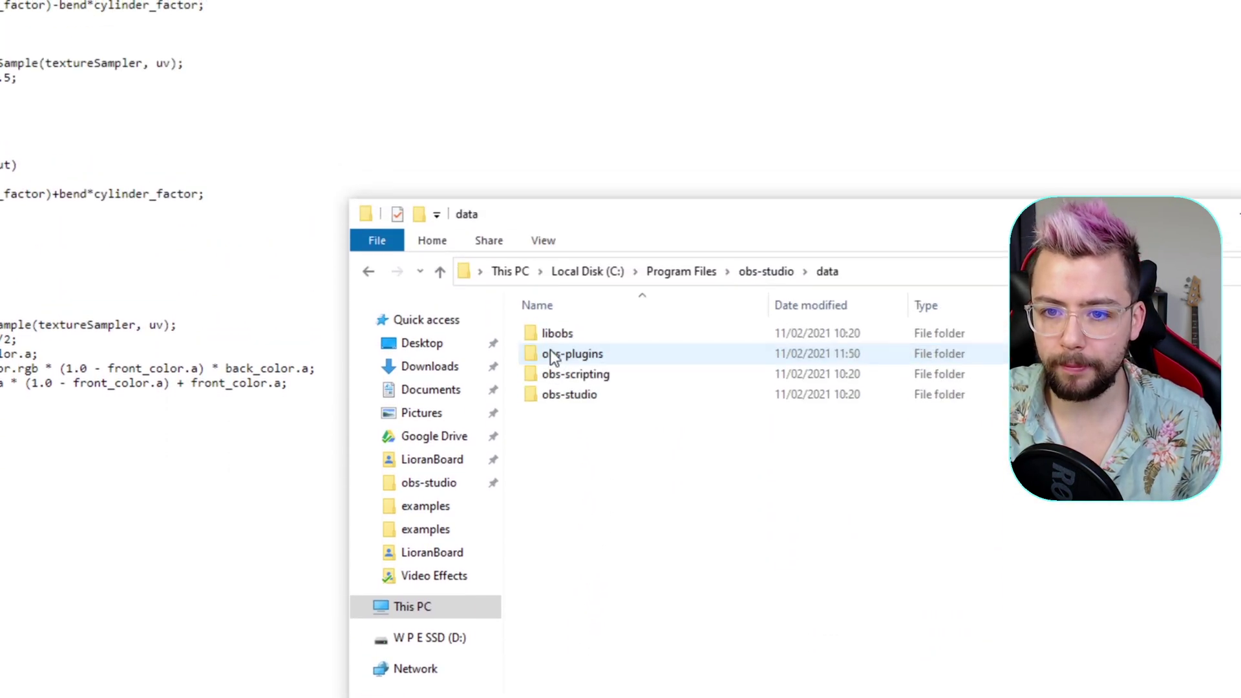
double_click(560, 351)
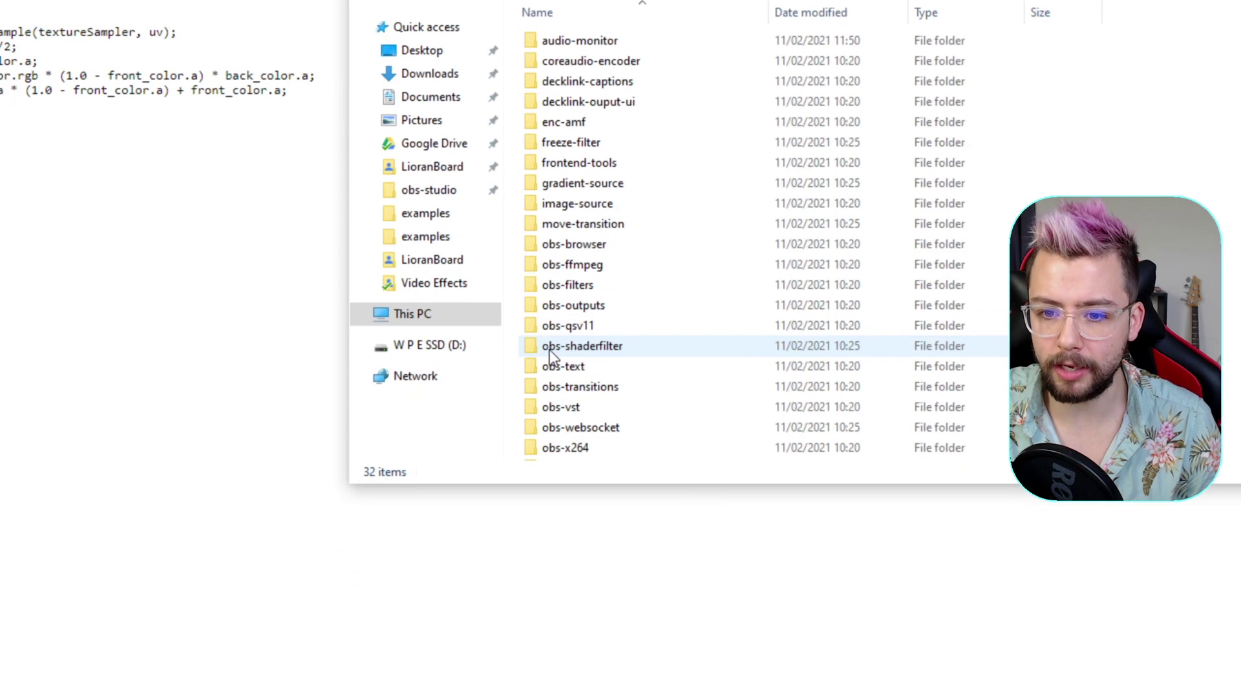
double_click(603, 348)
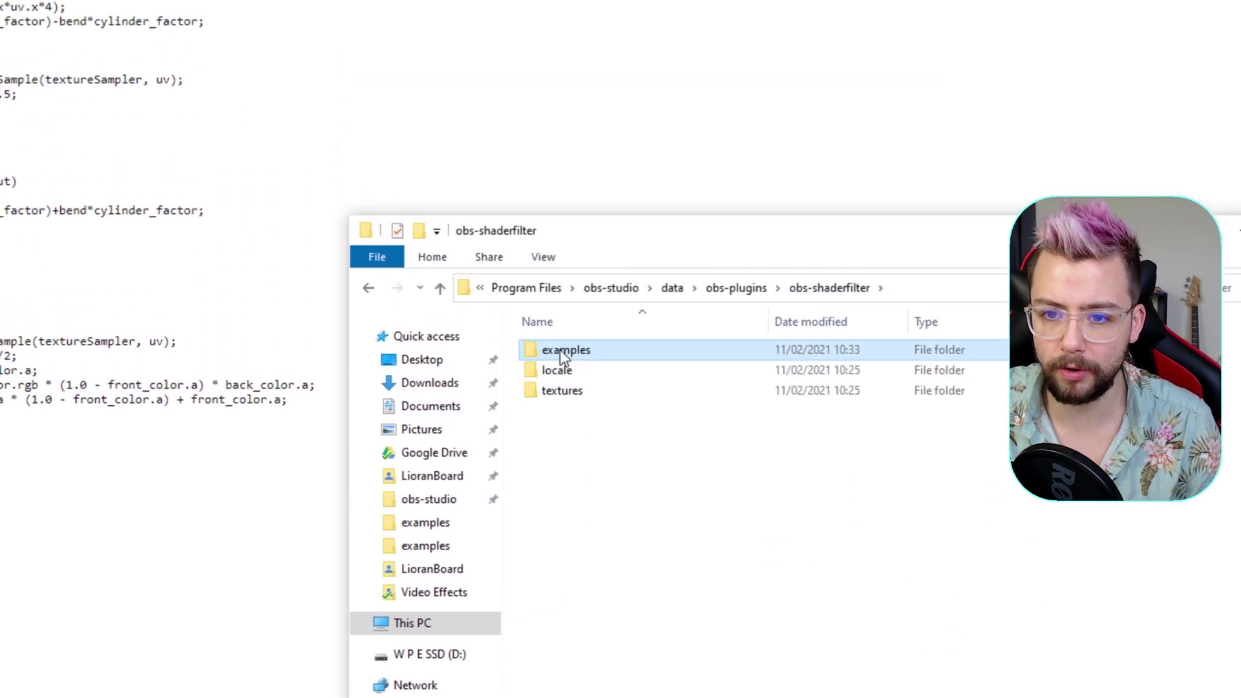
double_click(559, 350)
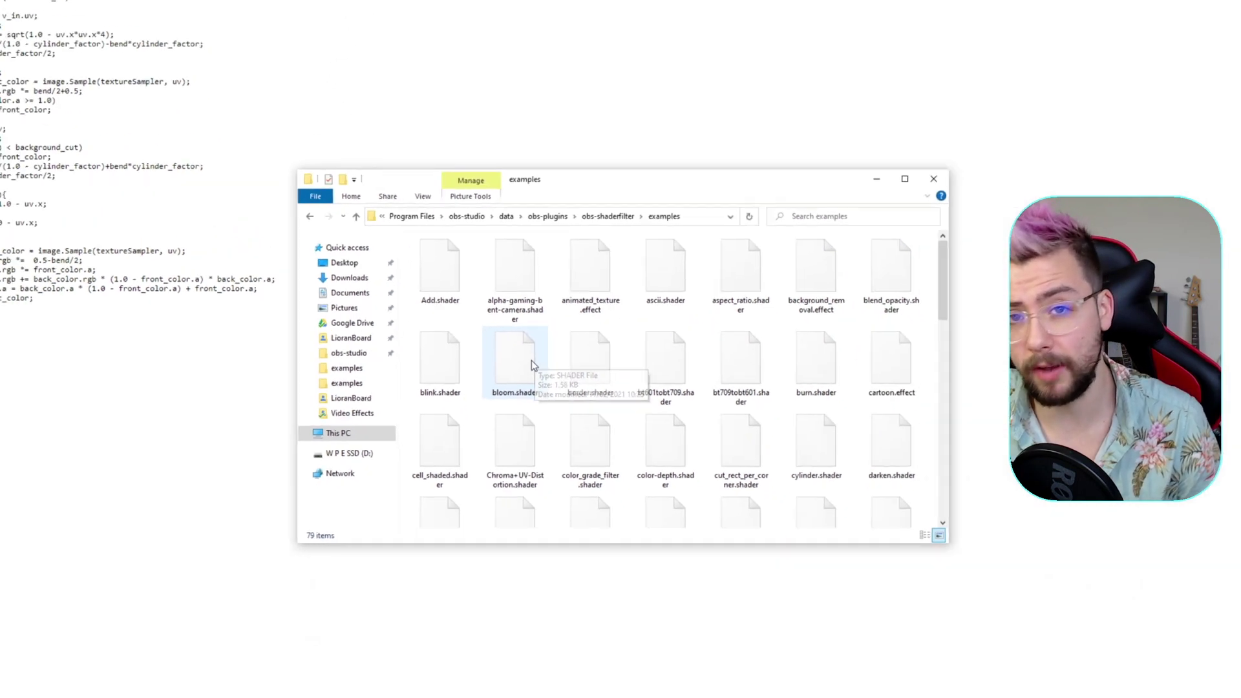
left_click(345, 689)
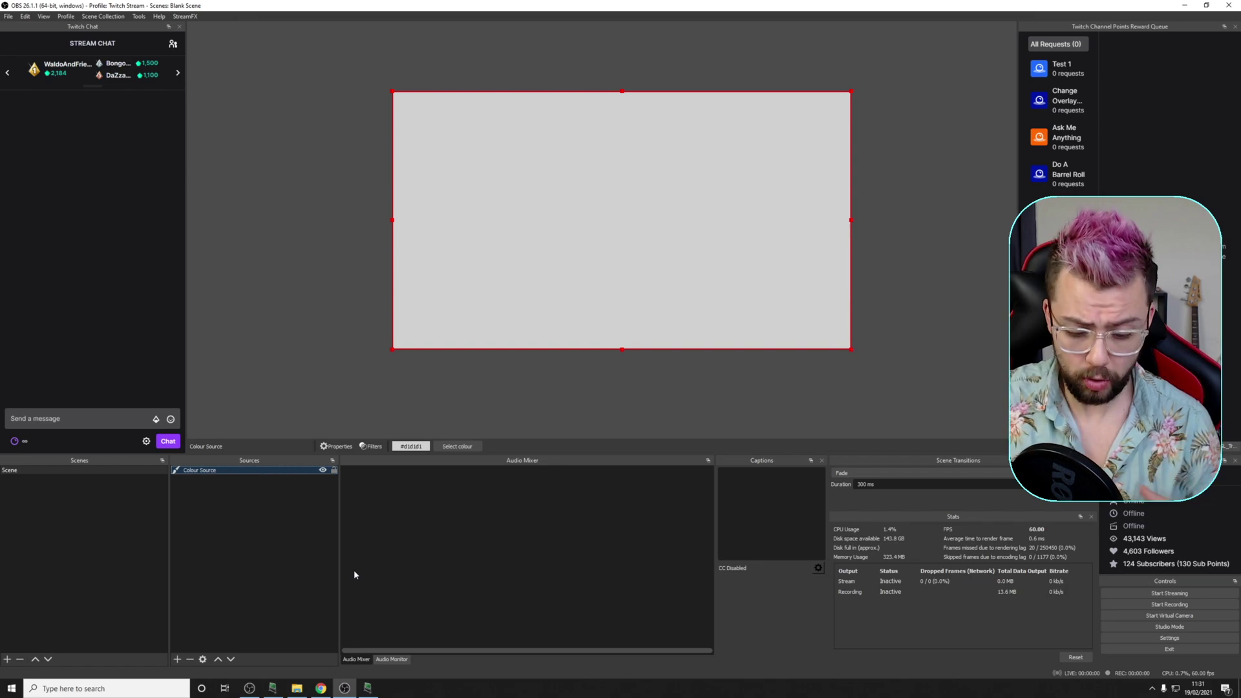
Add a new Text (GDI+) source to the scene
left_click(249, 544)
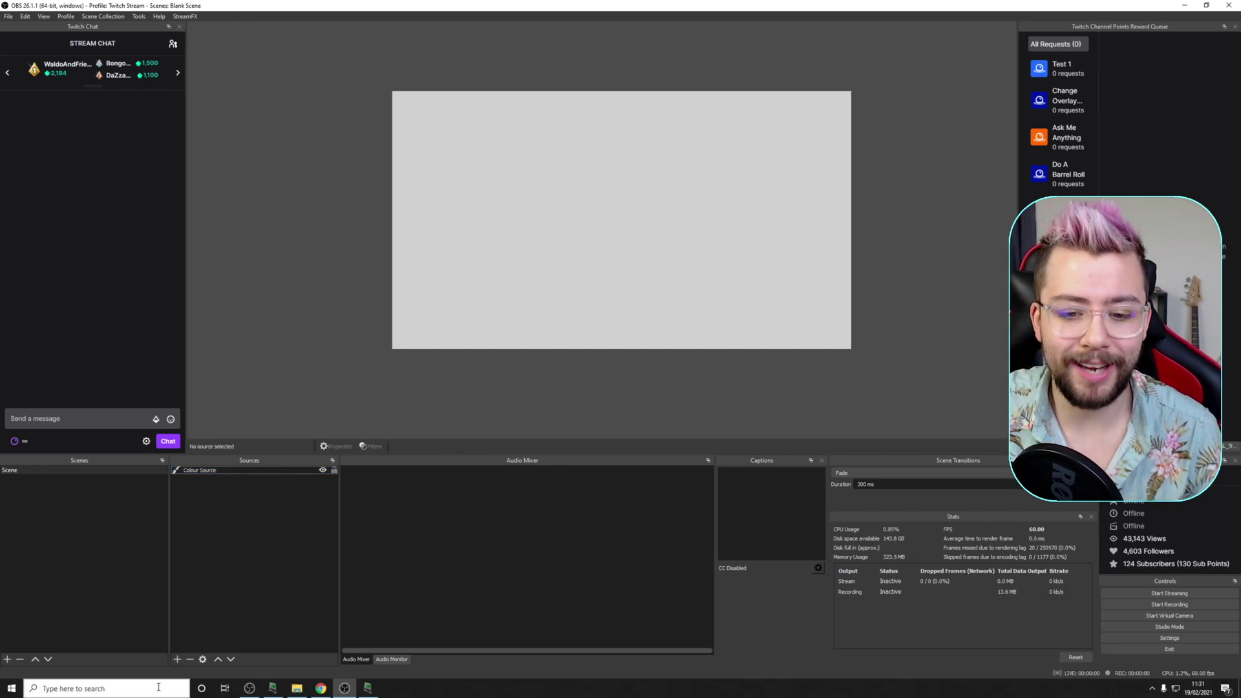
left_click(177, 660)
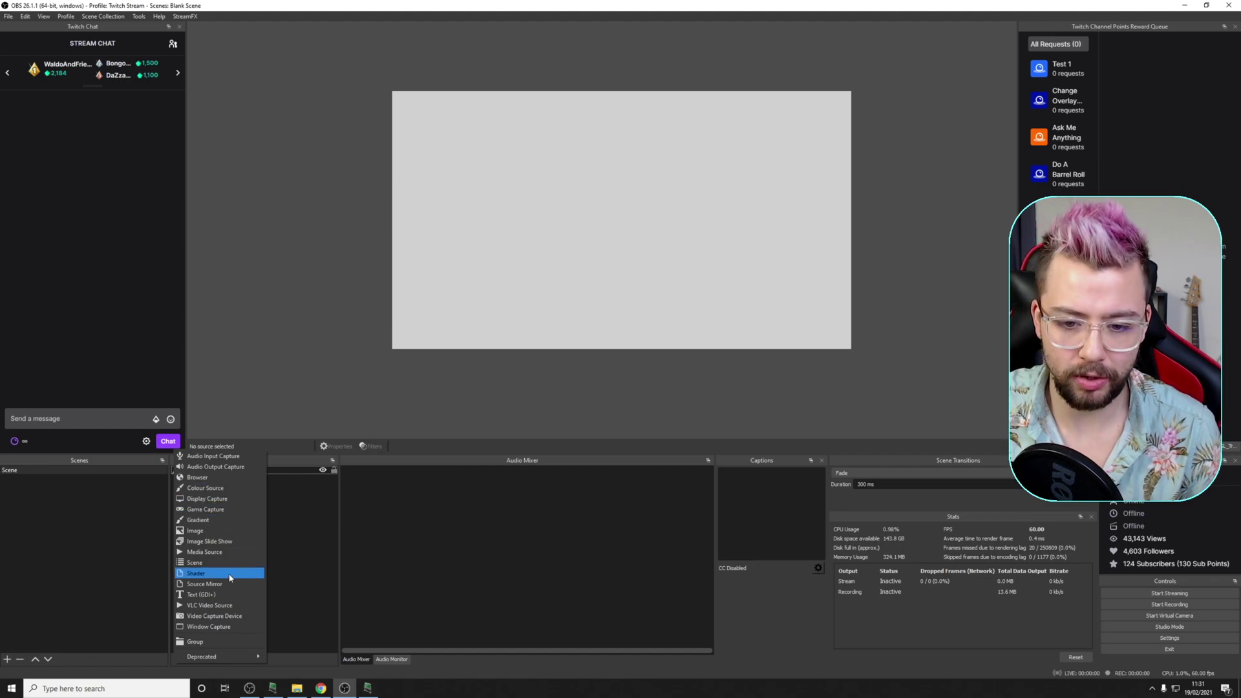
left_click(219, 598)
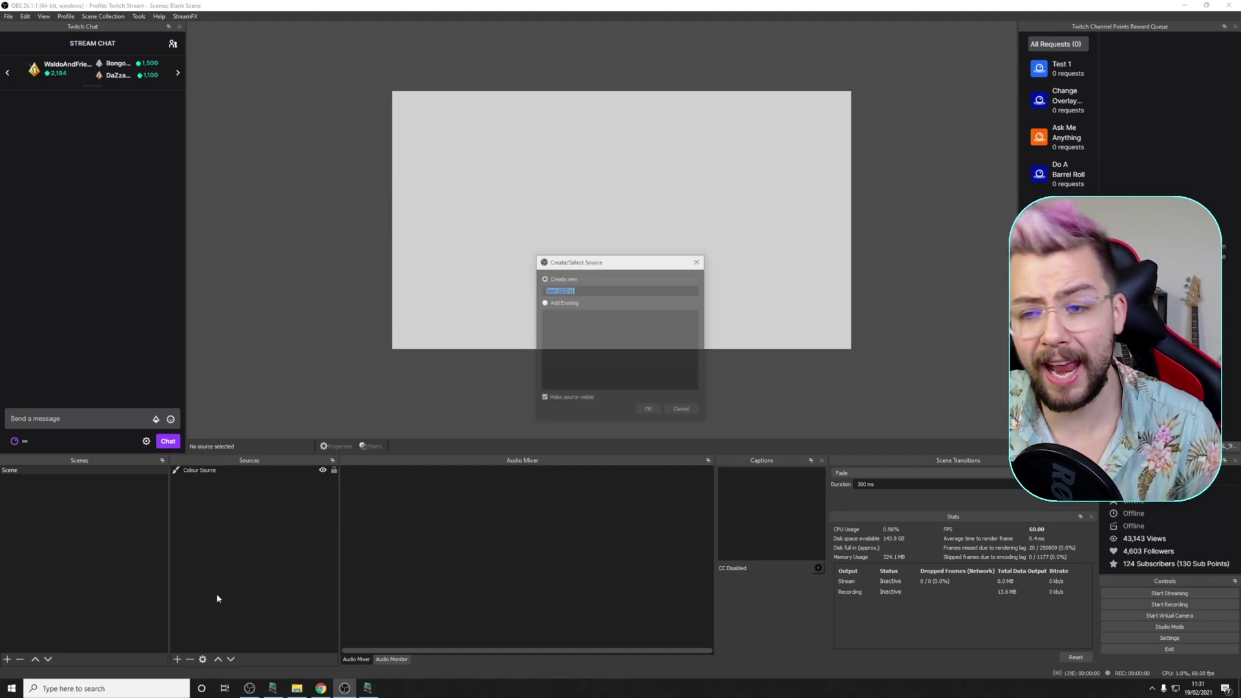
left_click(648, 411)
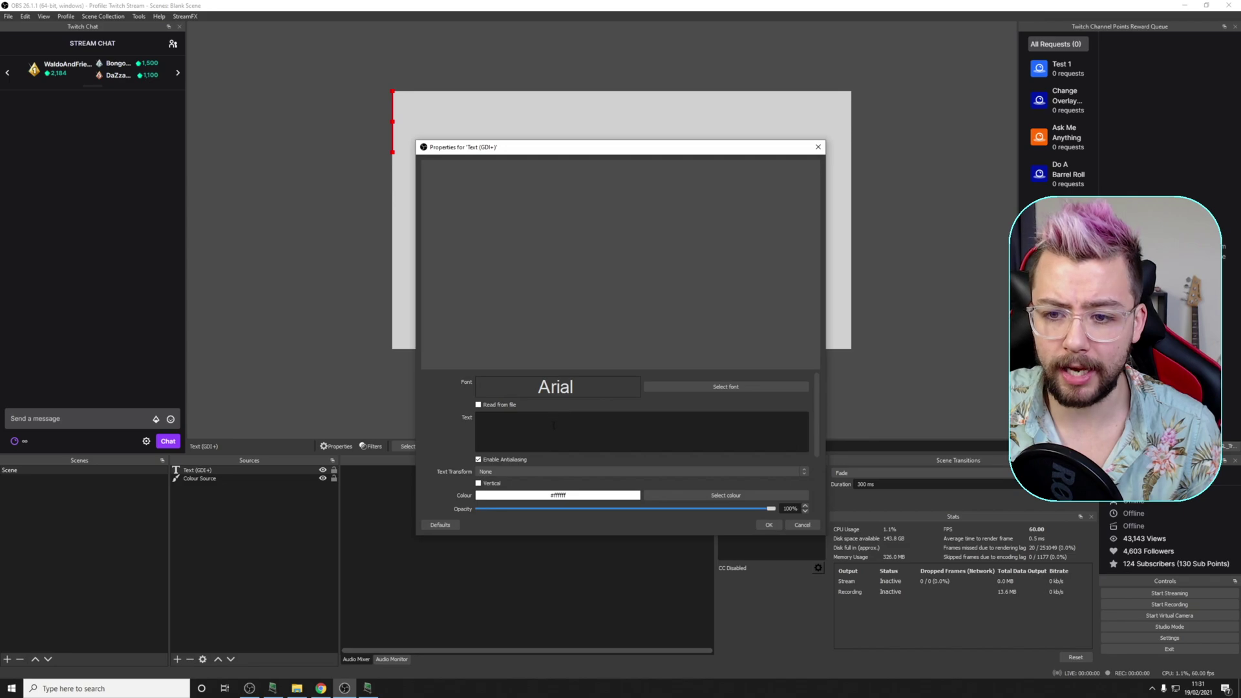
type("This is a")
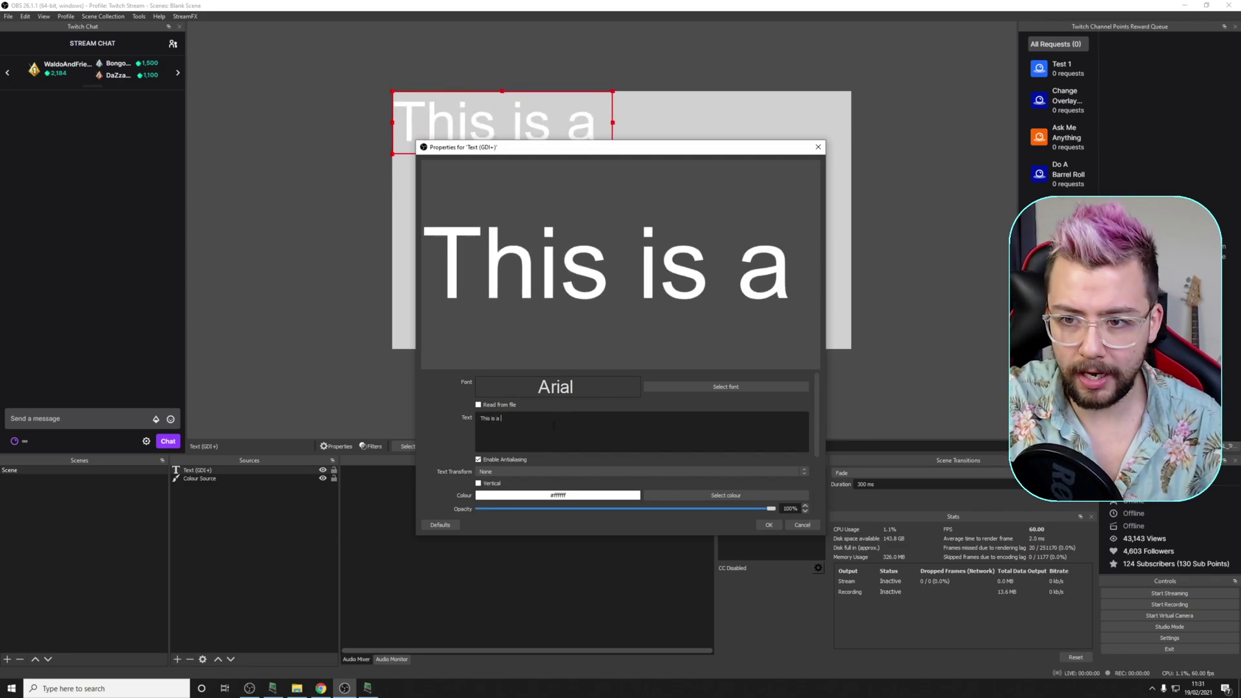
type(" test to see i")
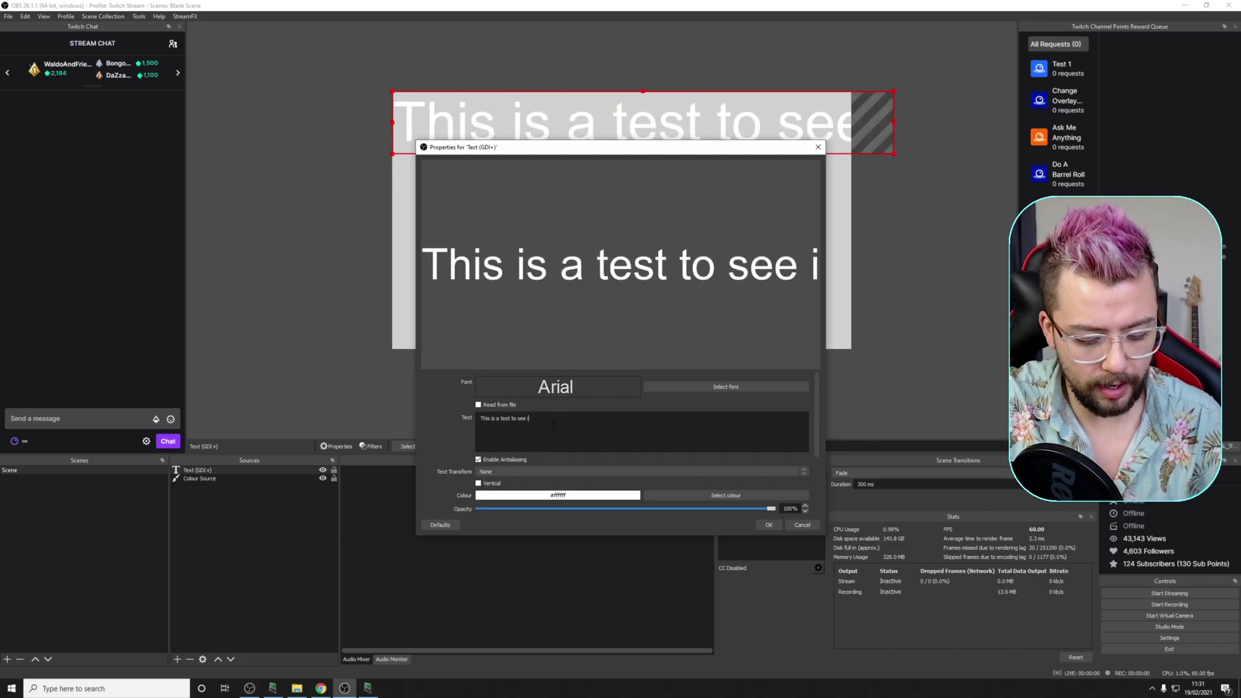
type("f it works")
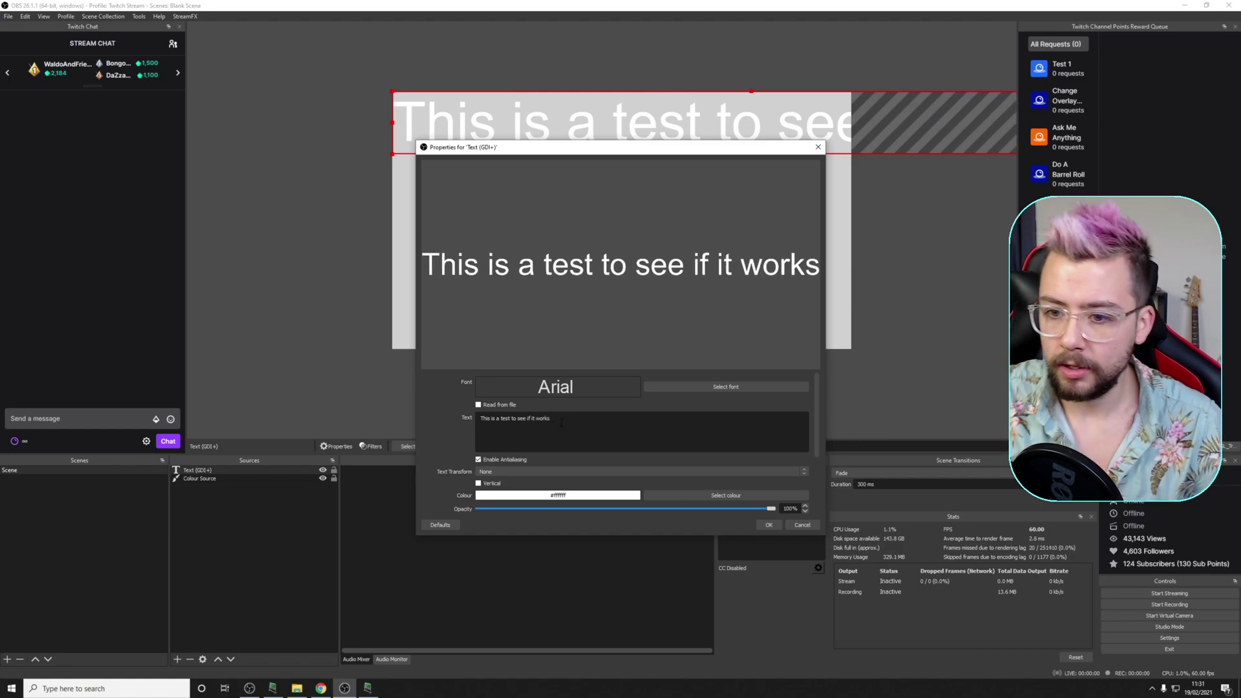
scroll(452, 451, "down", 3)
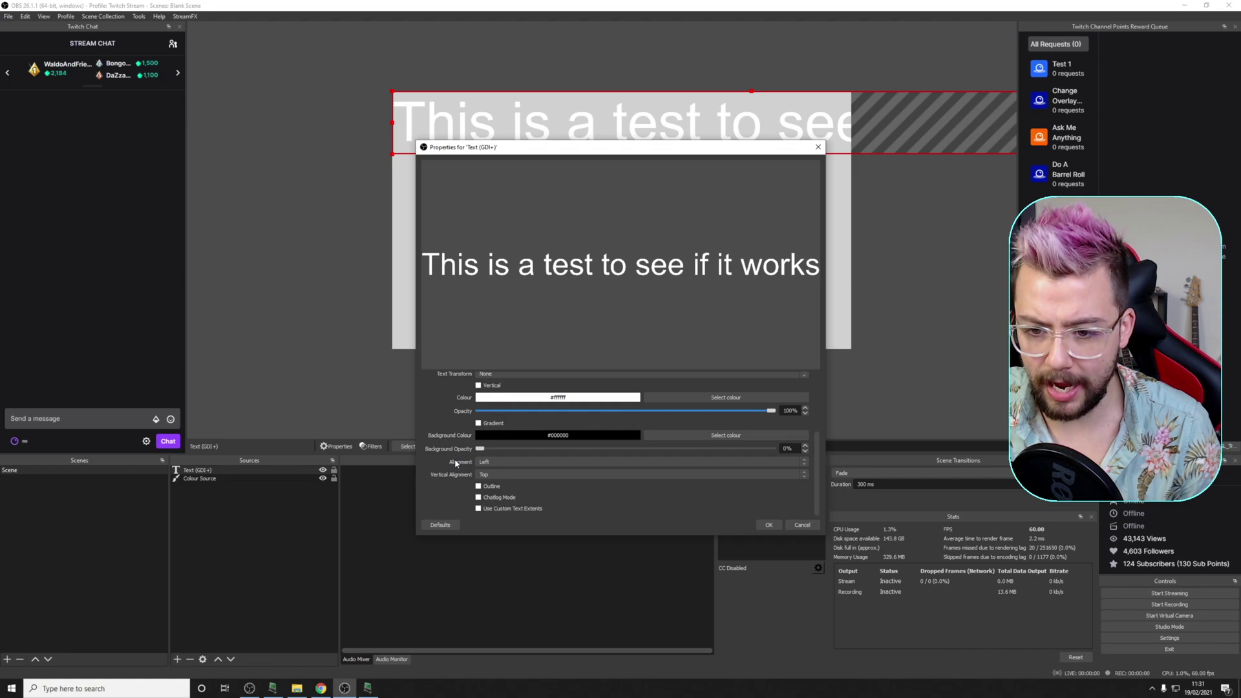
scroll(455, 463, "up", 3)
Make the text "This is a test to see if it works" red and accept the source settings
left_click(697, 496)
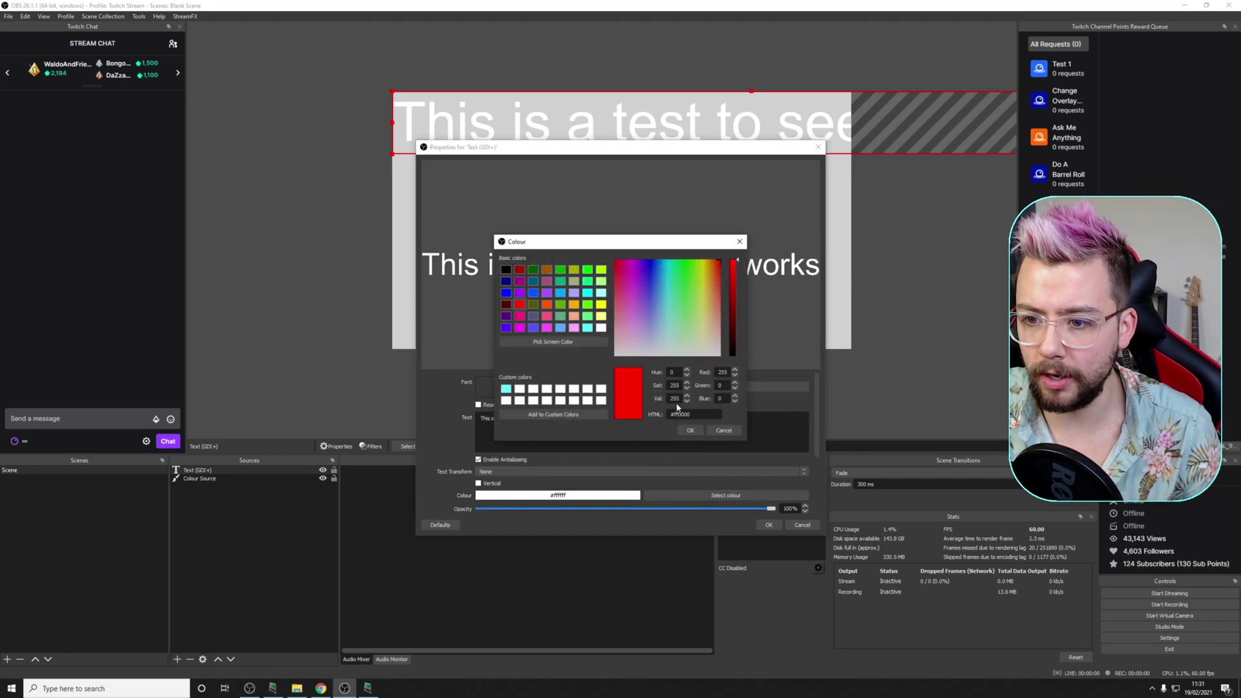
left_click(690, 433)
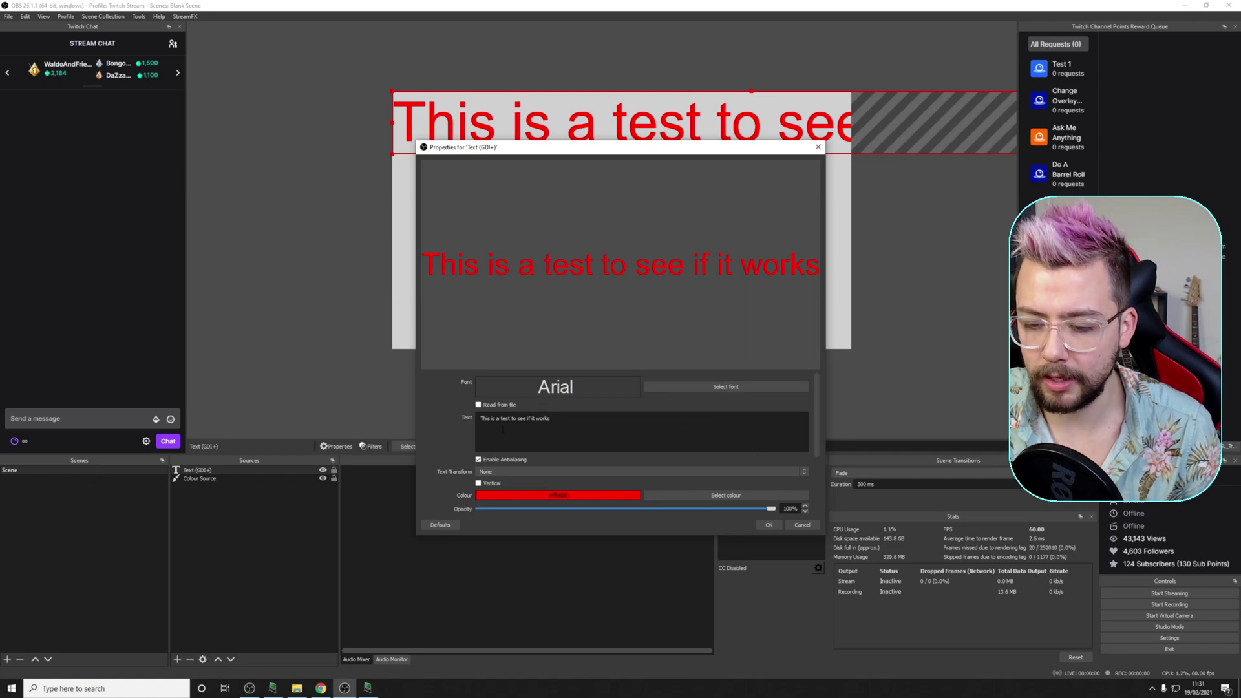
left_click(770, 525)
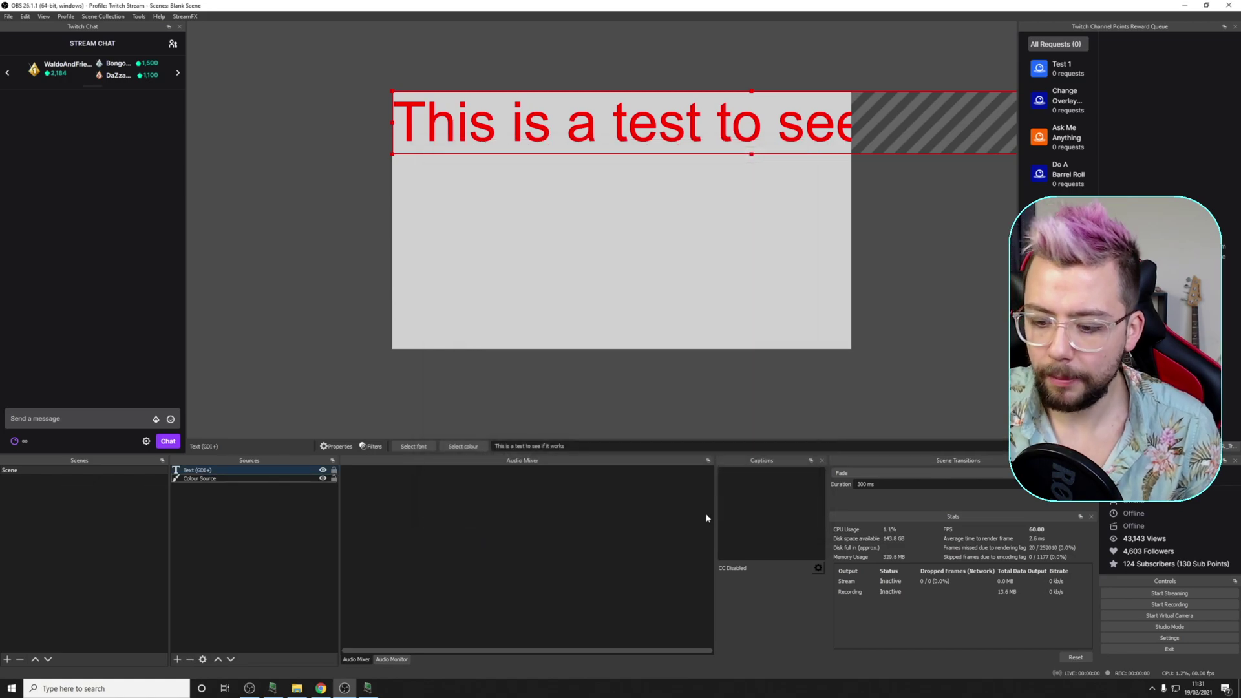
Add a User-defined shader filter to the text source's effect filters
right_click(218, 475)
left_click(233, 454)
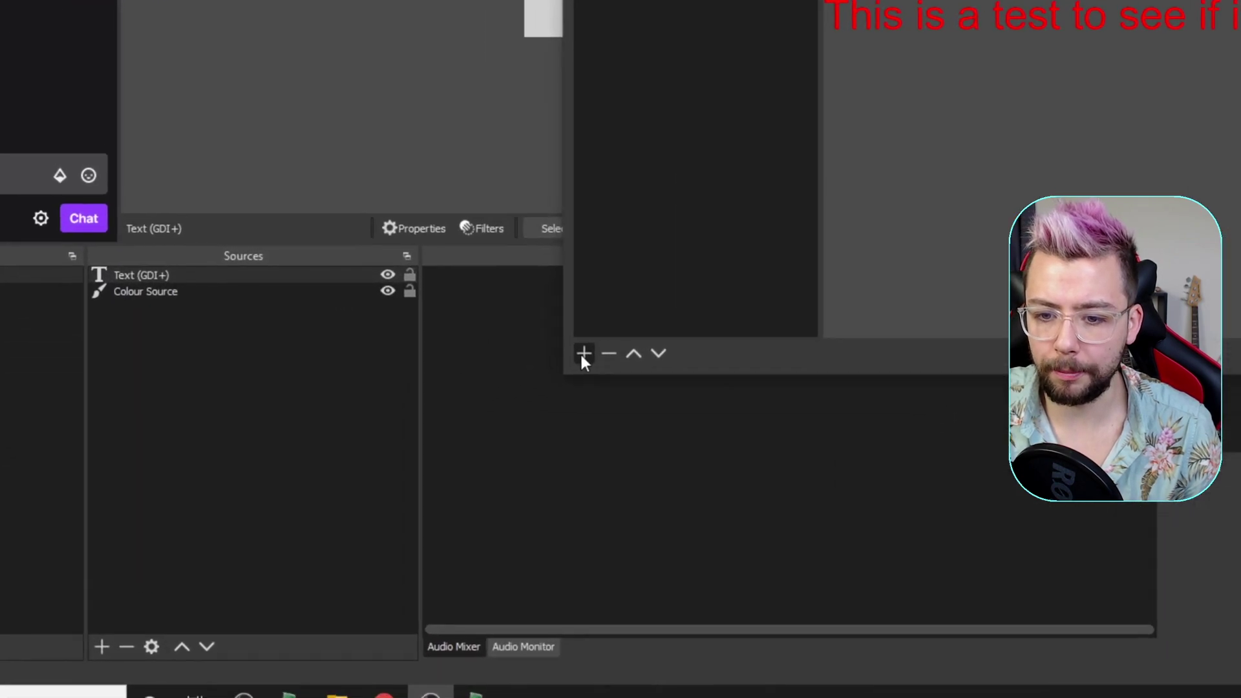
left_click(423, 510)
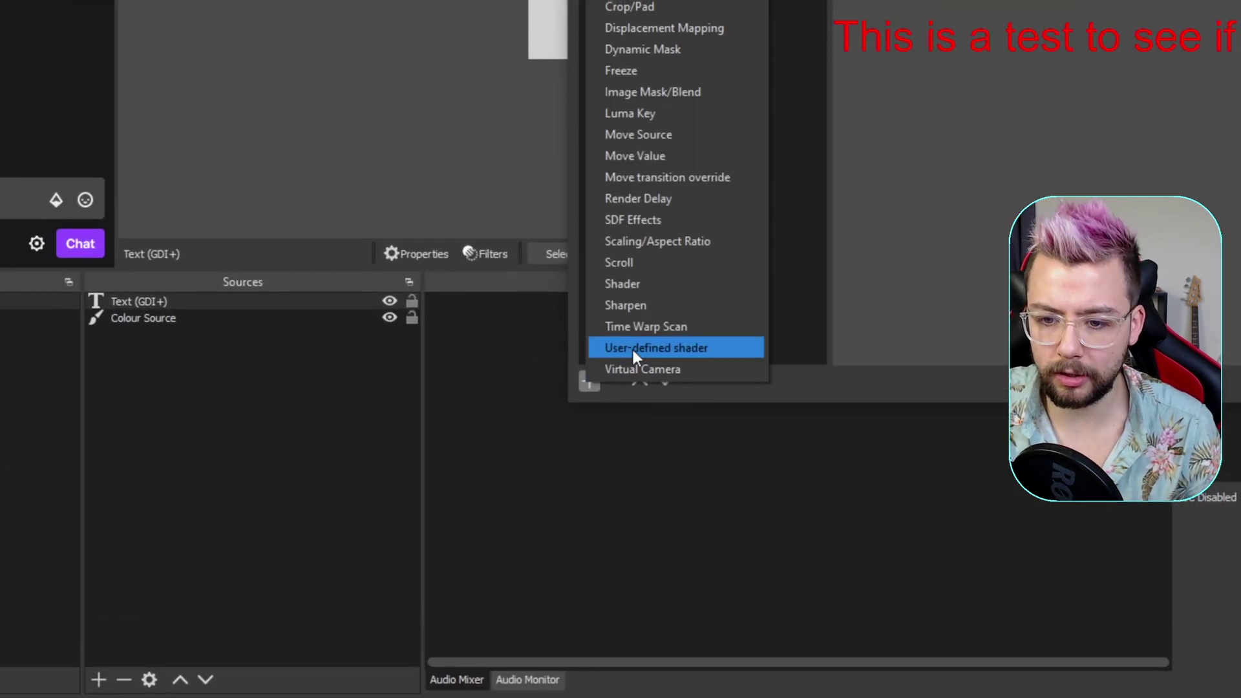
left_click(697, 359)
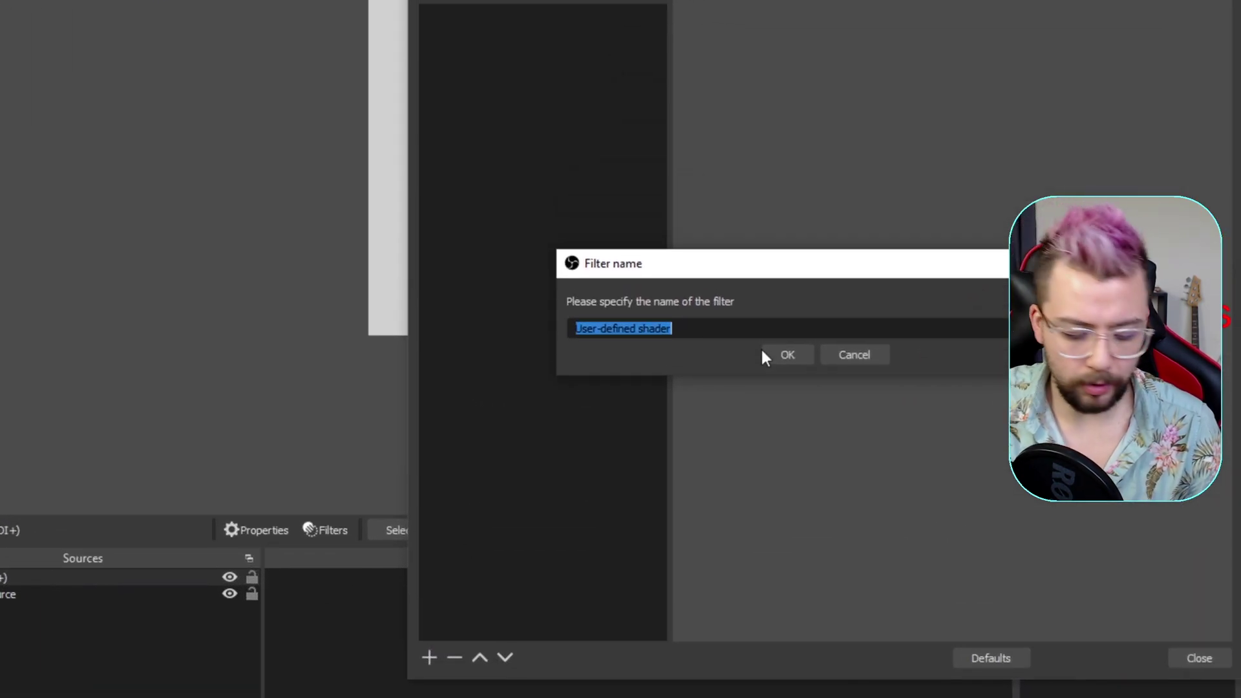
type("cyli")
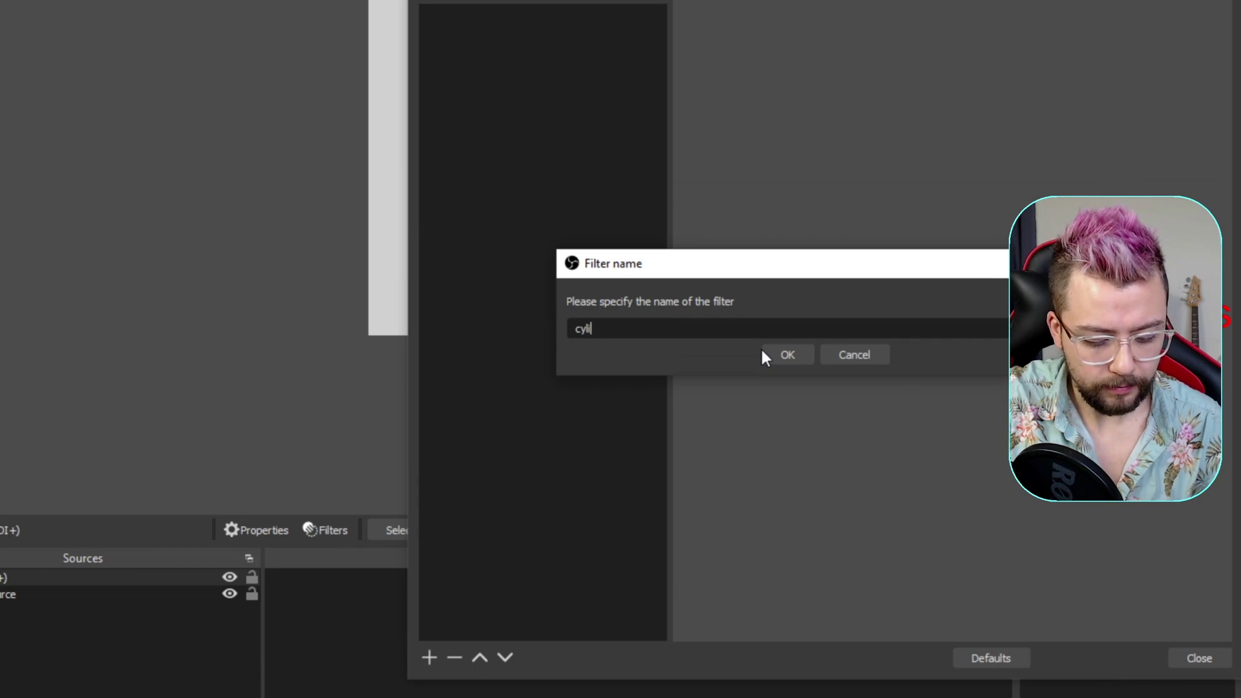
type("nder")
Name the filter cylinder, set it to load shader text from a file and browse for it
left_click(781, 355)
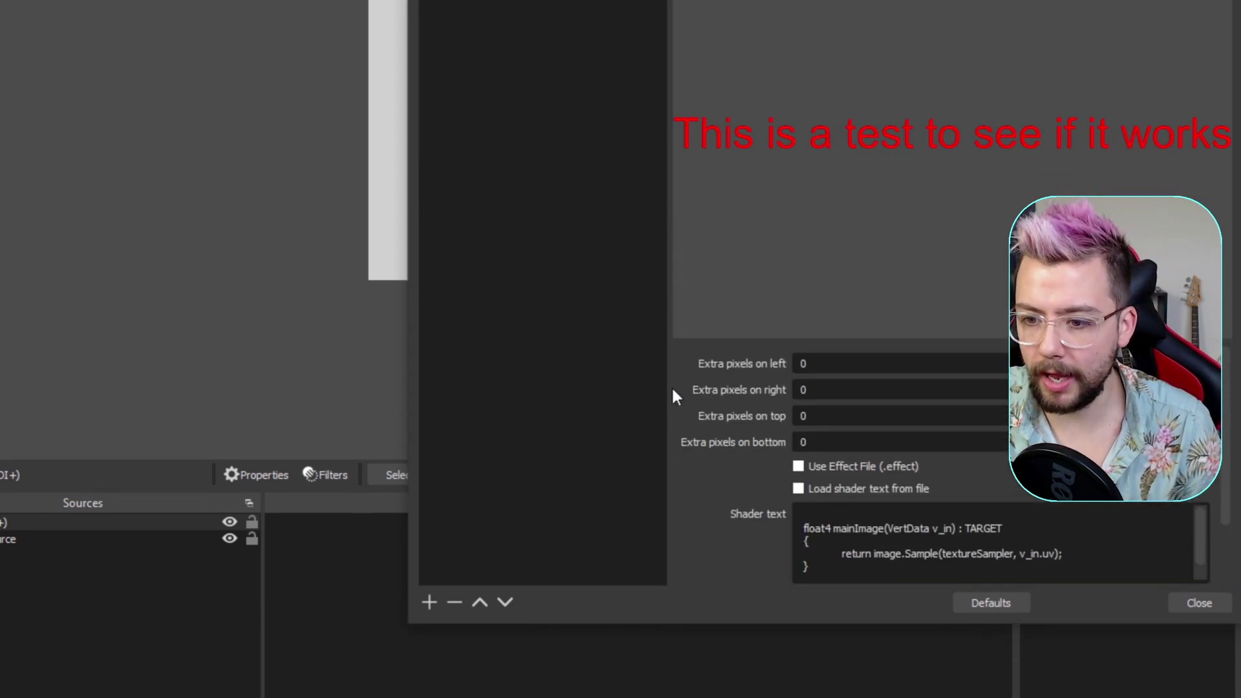
left_click(787, 364)
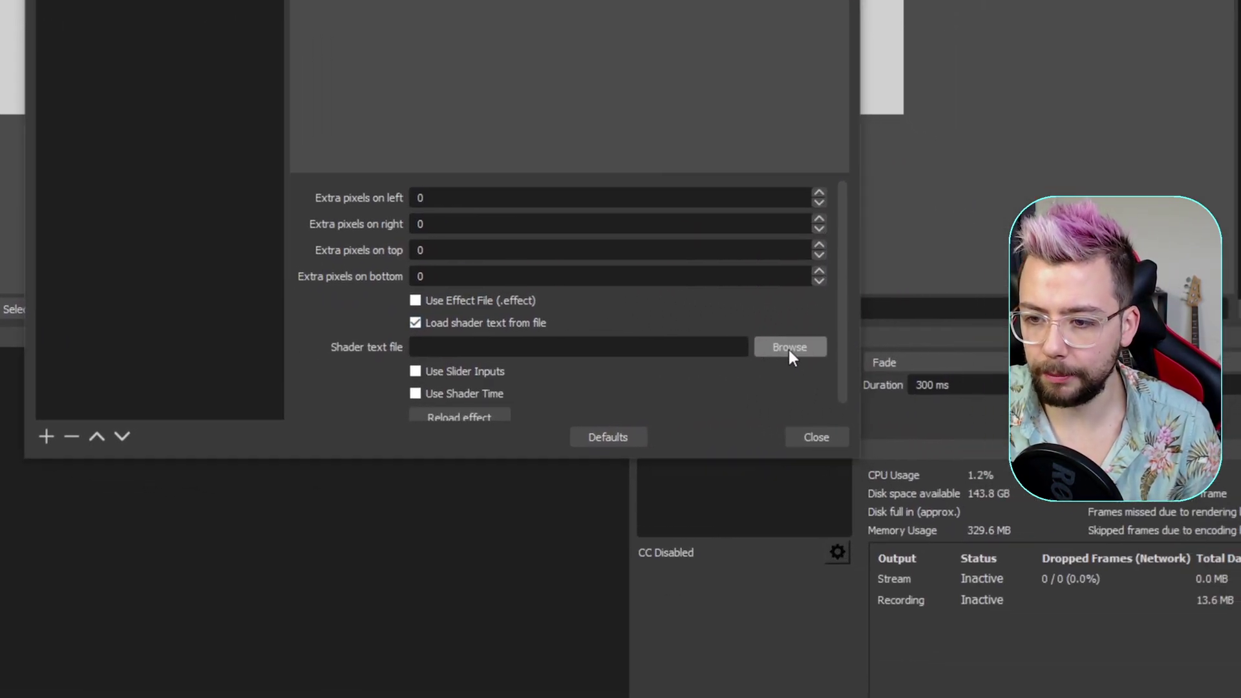
left_click(790, 351)
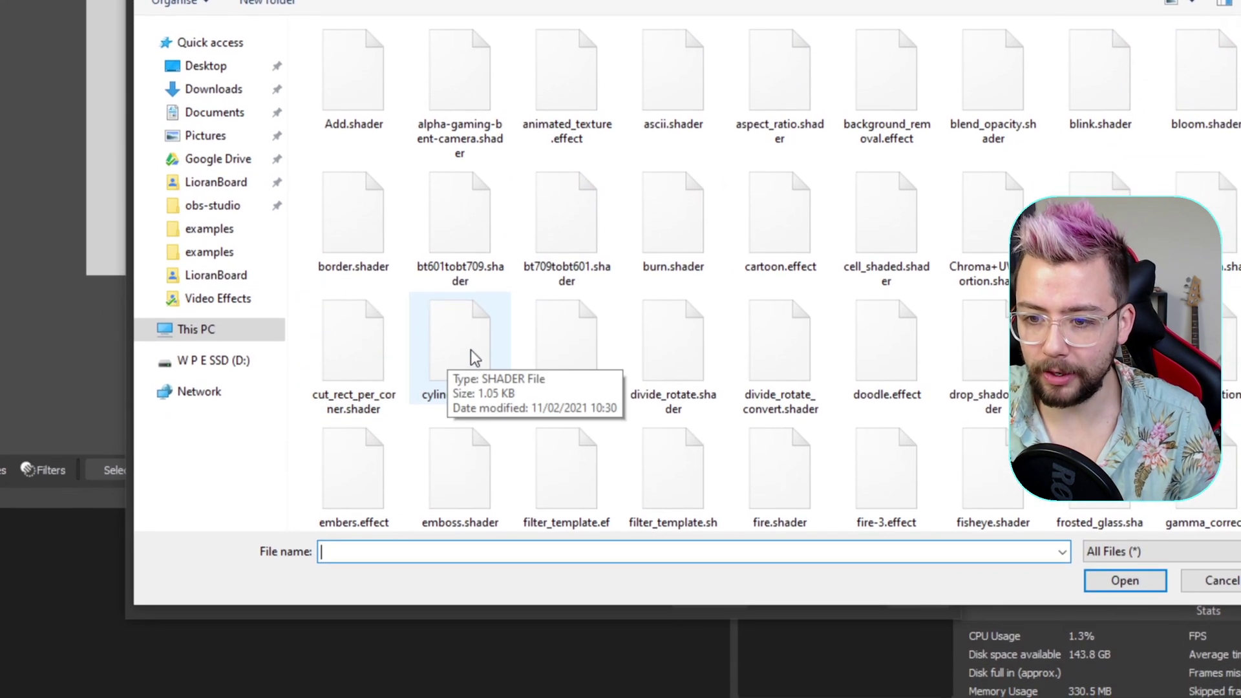
Load cylinder.shader into the filter and narrow the curved red text to fit the canvas
double_click(468, 350)
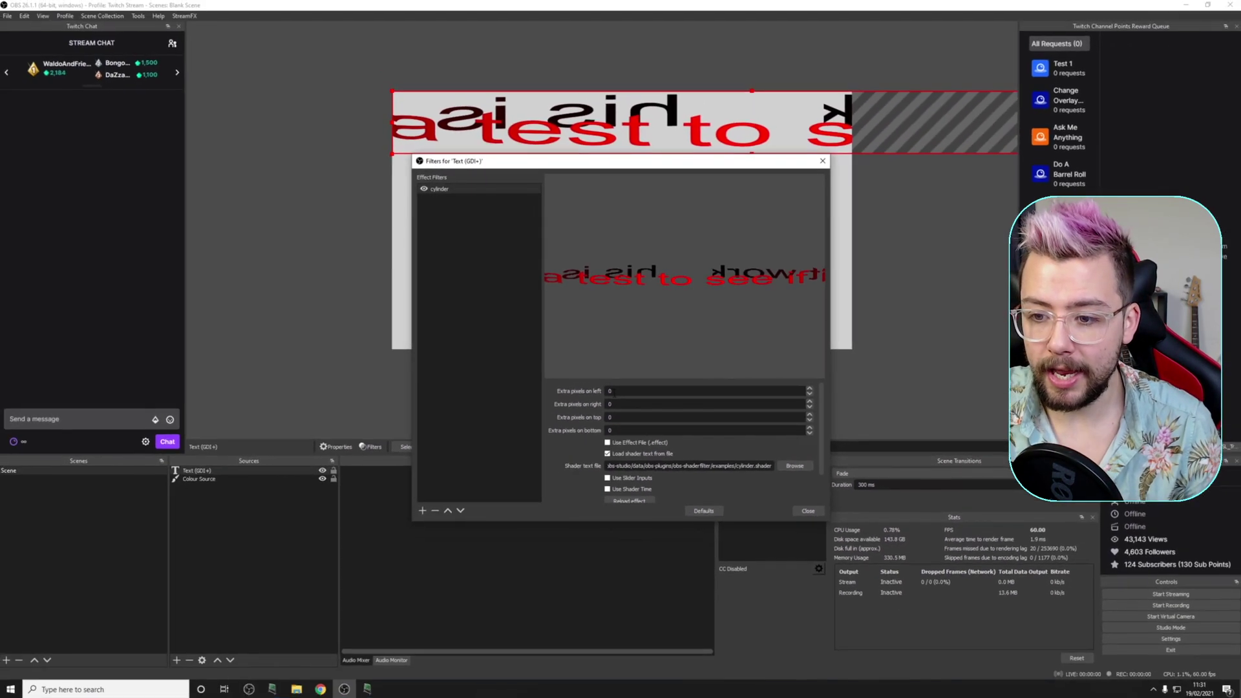
left_click_drag(655, 175, 501, 309)
left_click_drag(749, 132, 621, 152)
mouse_move(981, 124)
left_mouse_down()
mouse_move(861, 170)
mouse_move(662, 150)
mouse_move(745, 143)
left_mouse_up()
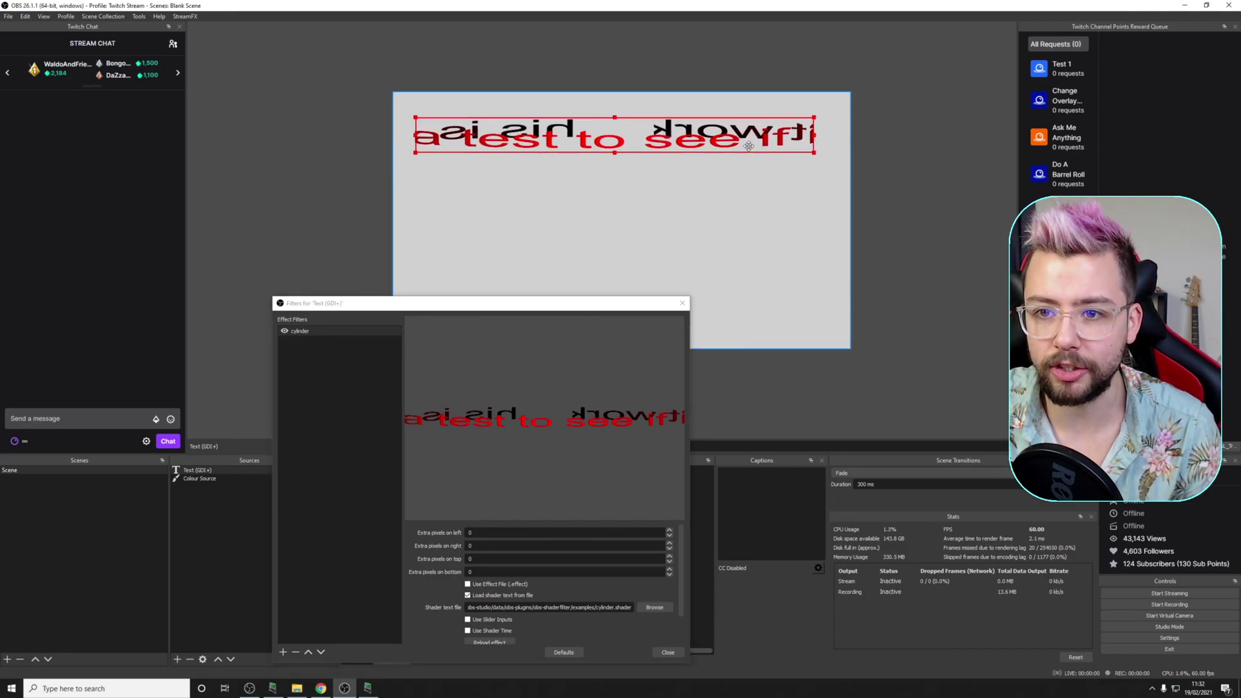
left_click_drag(565, 304, 668, 246)
left_click(598, 186)
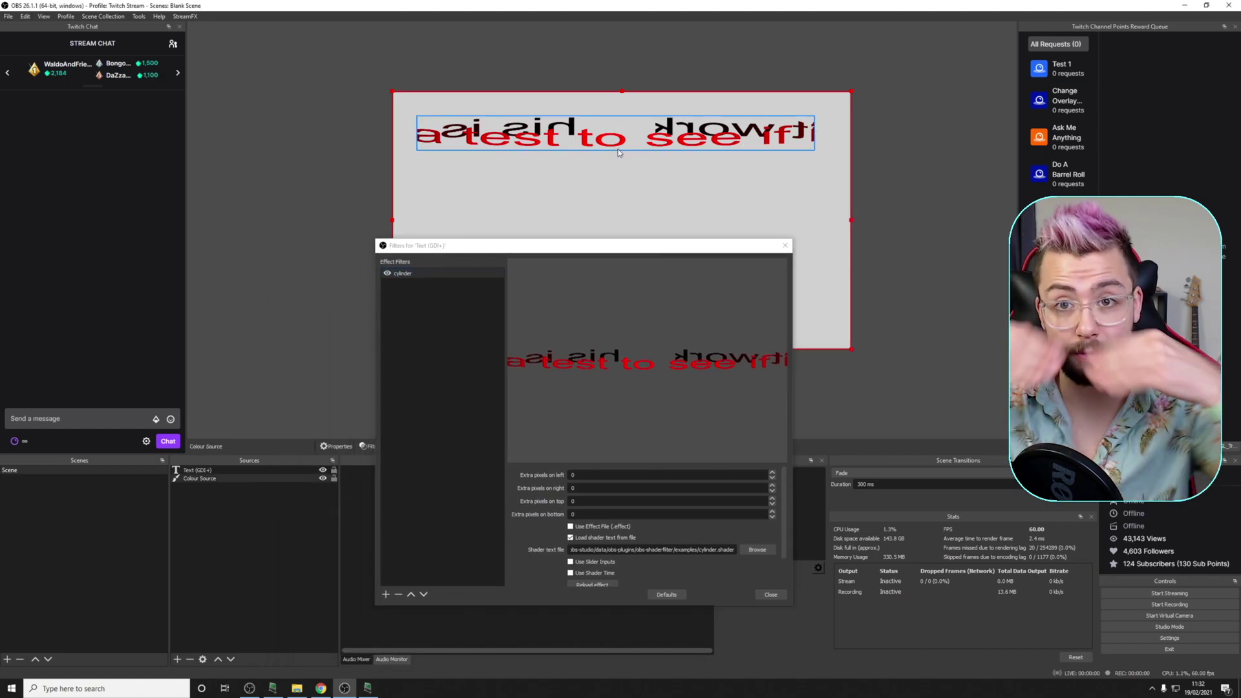
scroll(542, 505, "down", 2)
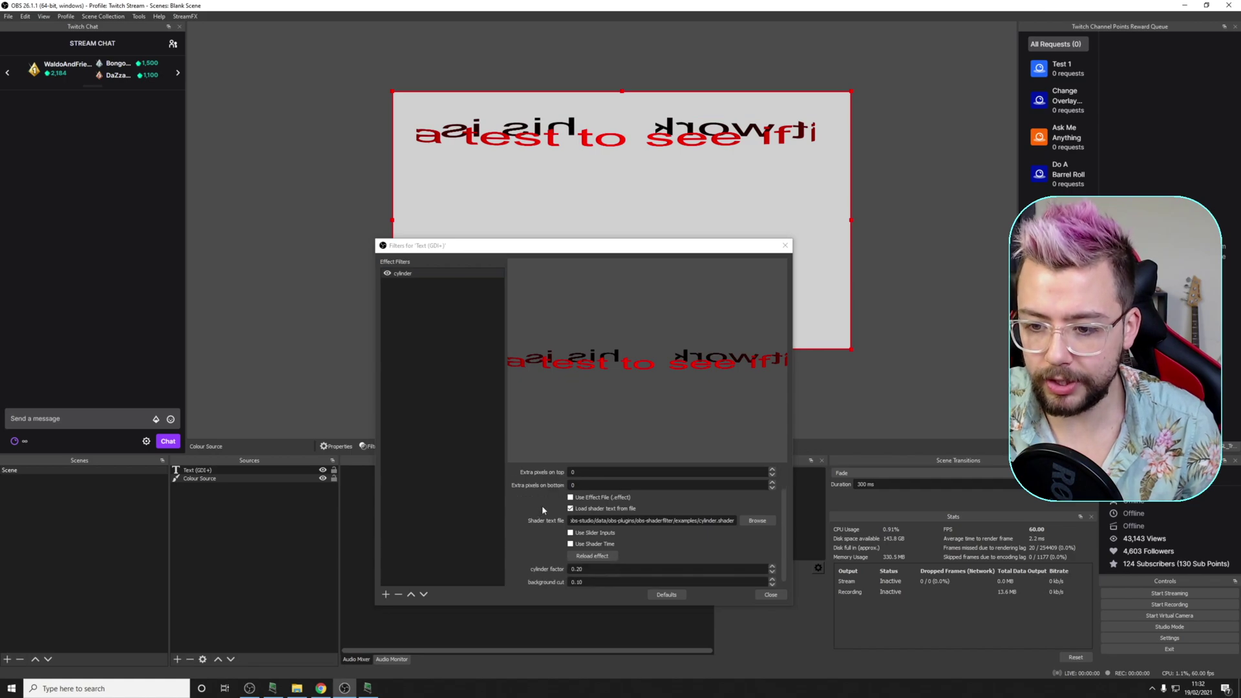
Move the Filters window aside to adjust cylinder factor 0.42 and background cut
left_click_drag(533, 253, 386, 167)
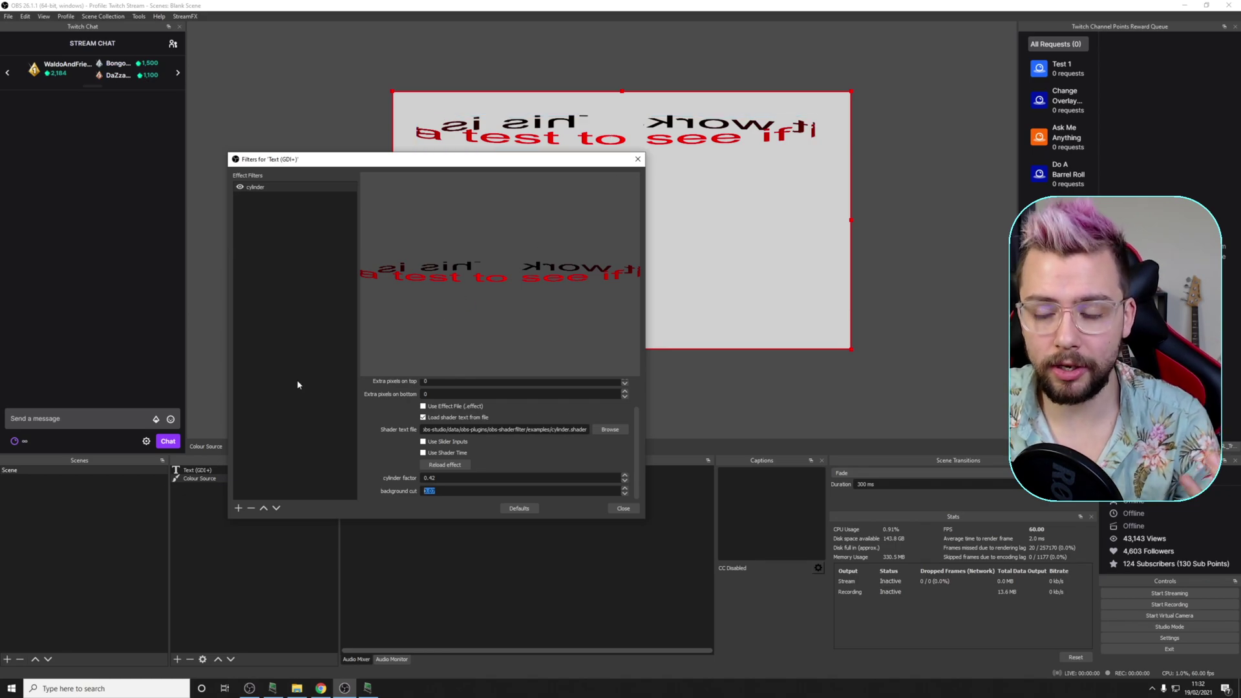
Add a Scroll filter with horizontal speed about 200 and select cylinder for reordering
left_click(239, 509)
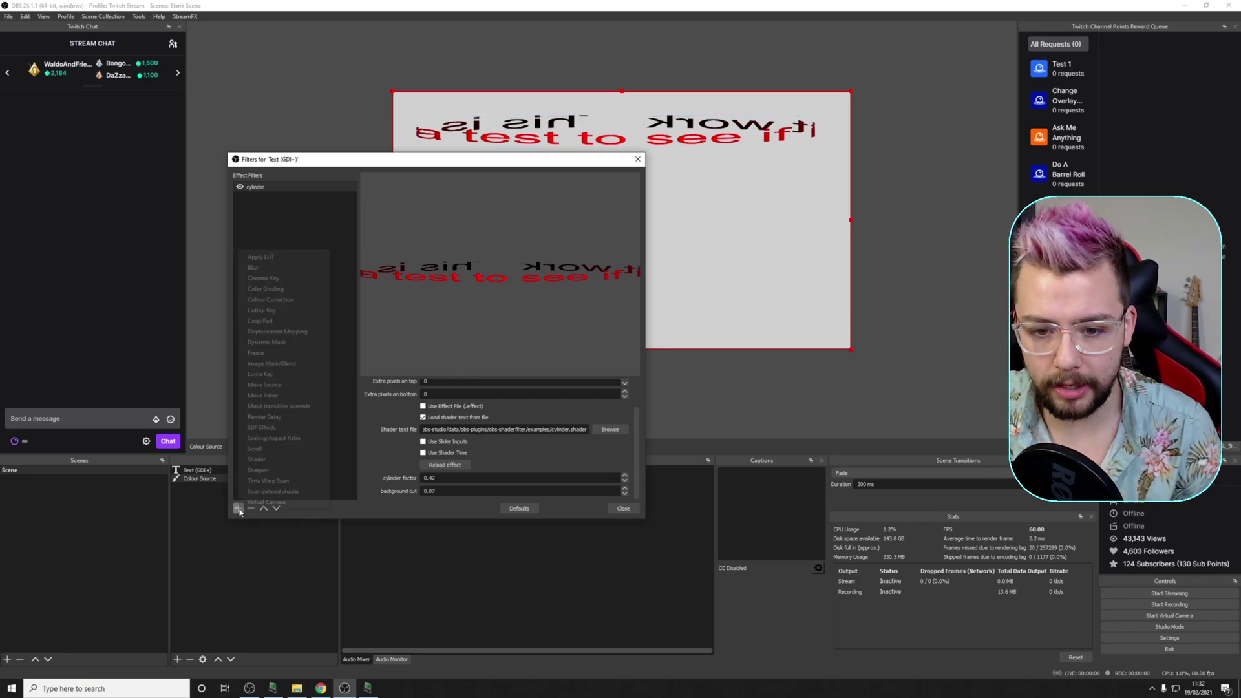
left_click(259, 449)
left_click(418, 357)
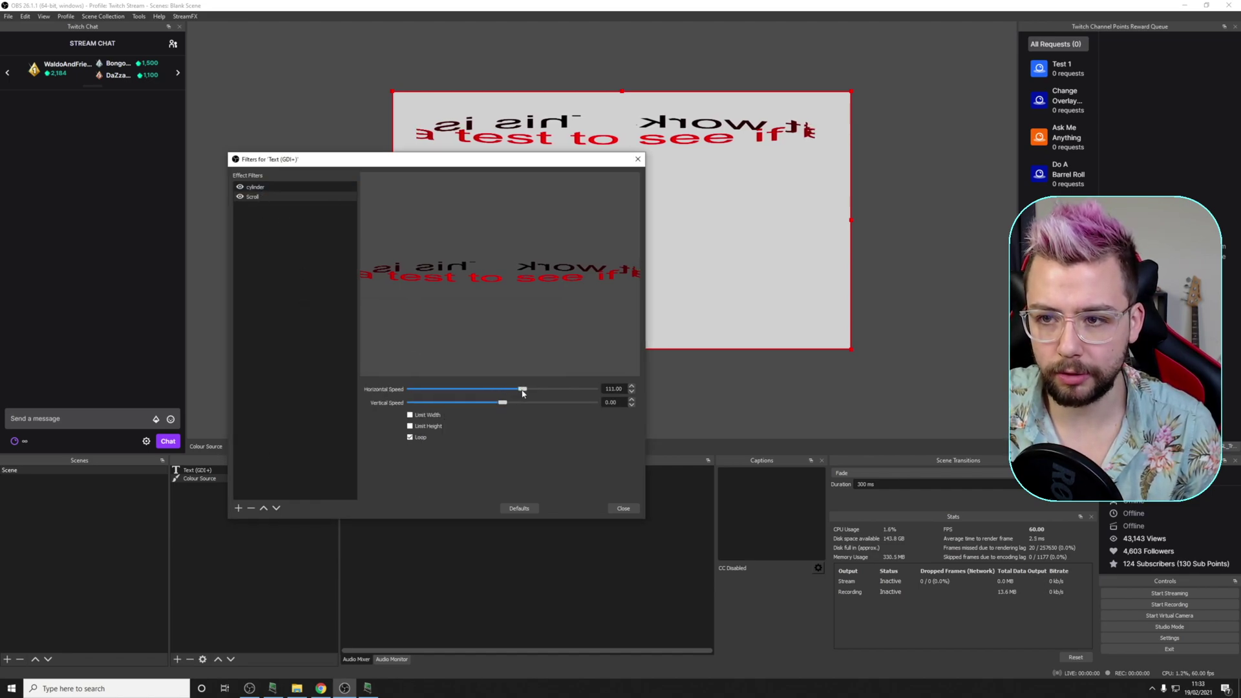
left_click_drag(523, 392, 540, 394)
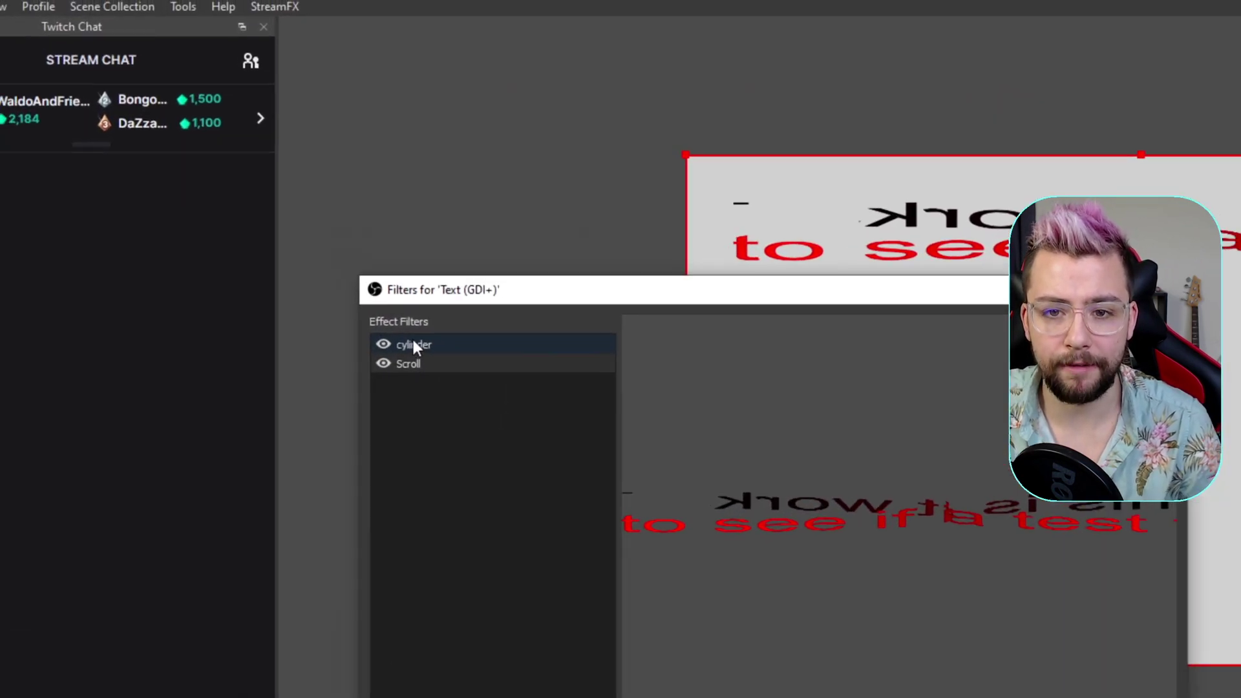
left_click(255, 186)
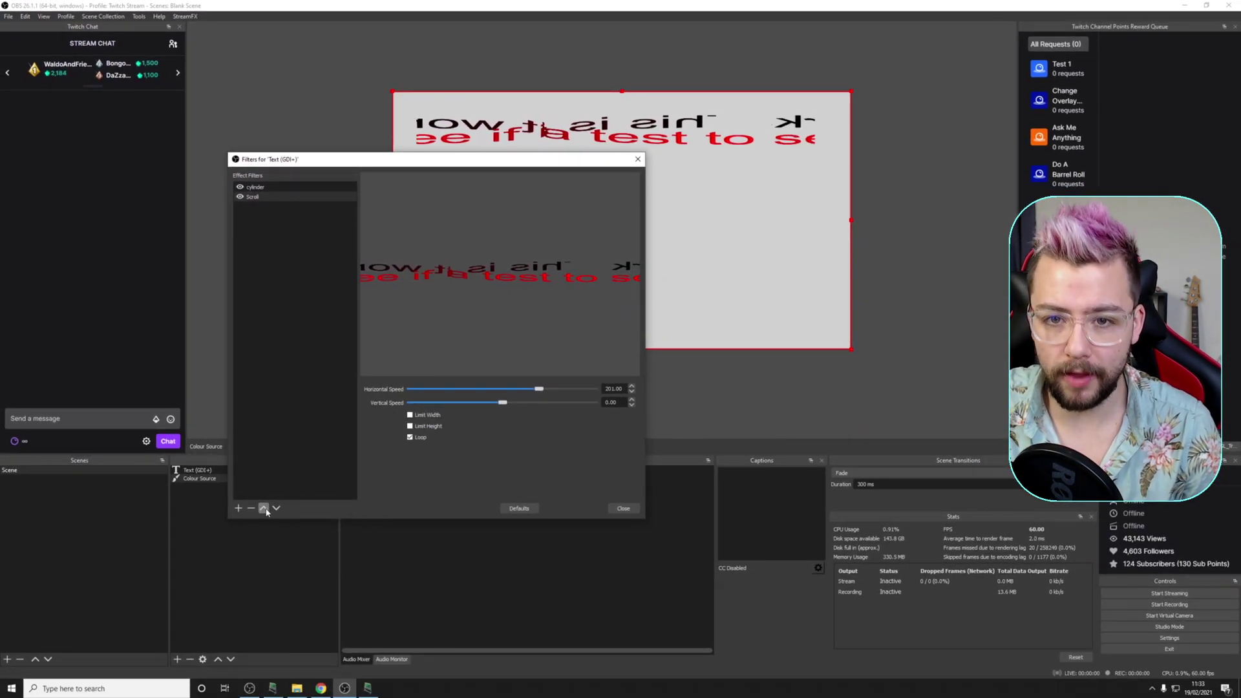
Place Scroll before cylinder in the filter order so the text wraps around the cylinder
left_click(264, 509)
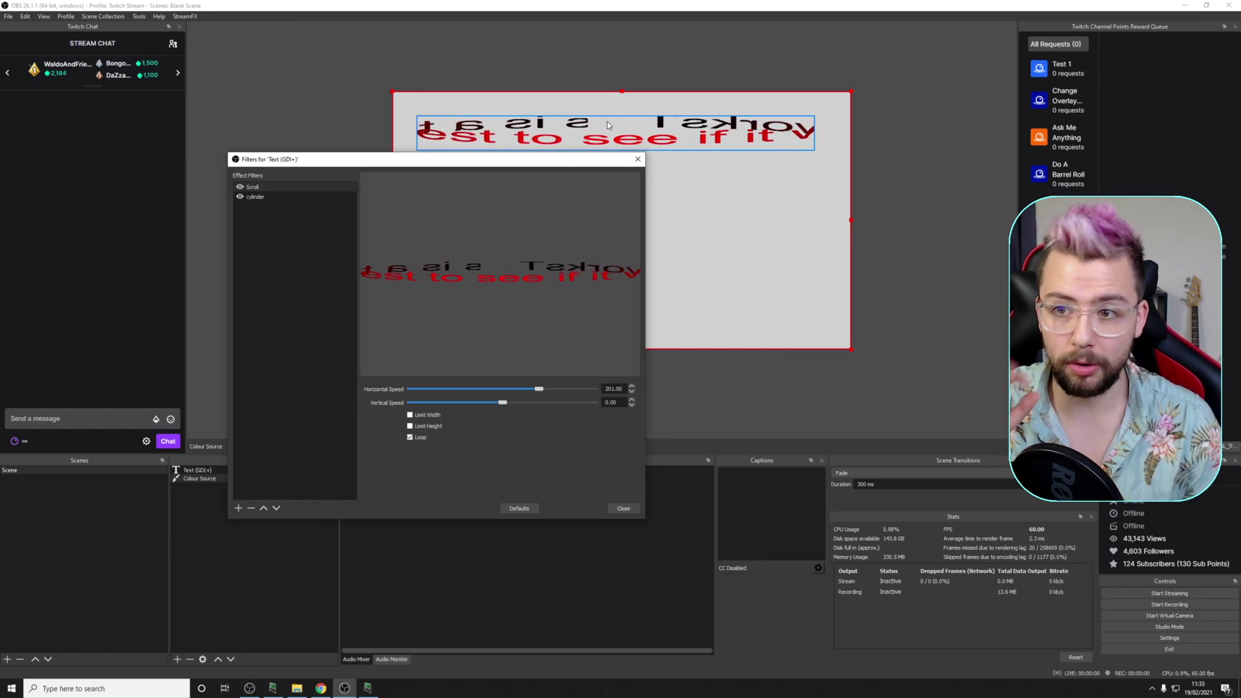
left_click_drag(488, 164, 502, 259)
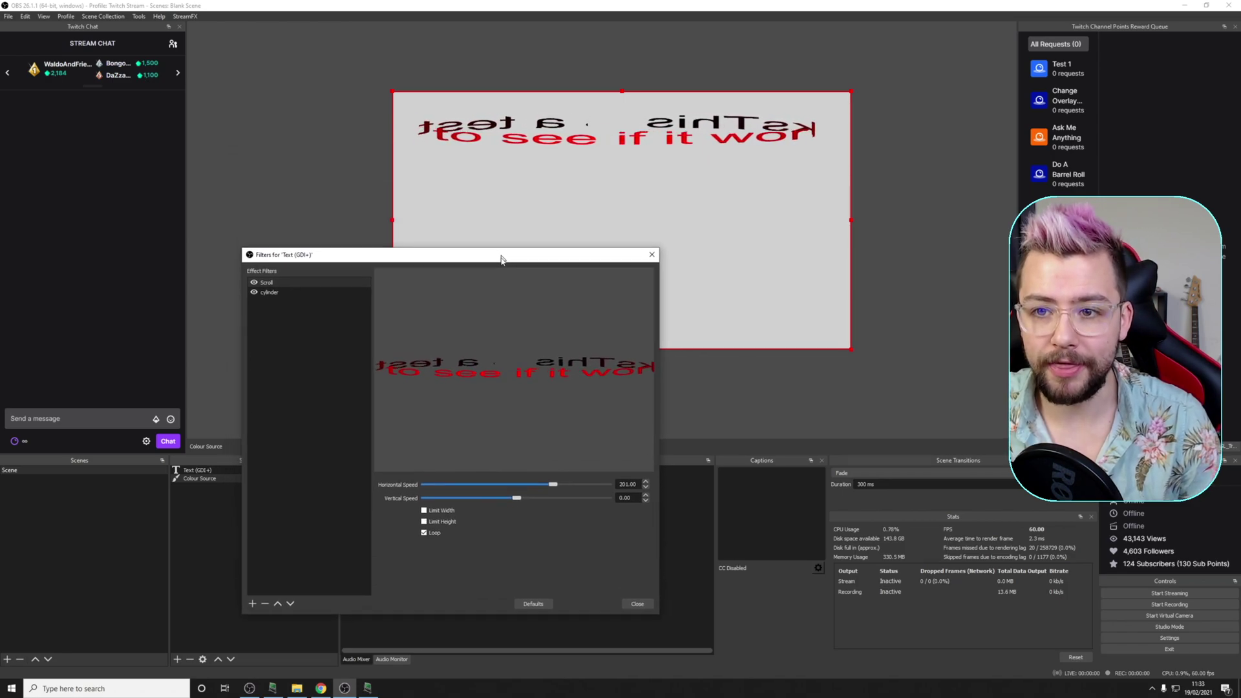
left_click(327, 162)
Close the text's filters and add a new Video Capture Device source
left_click(648, 259)
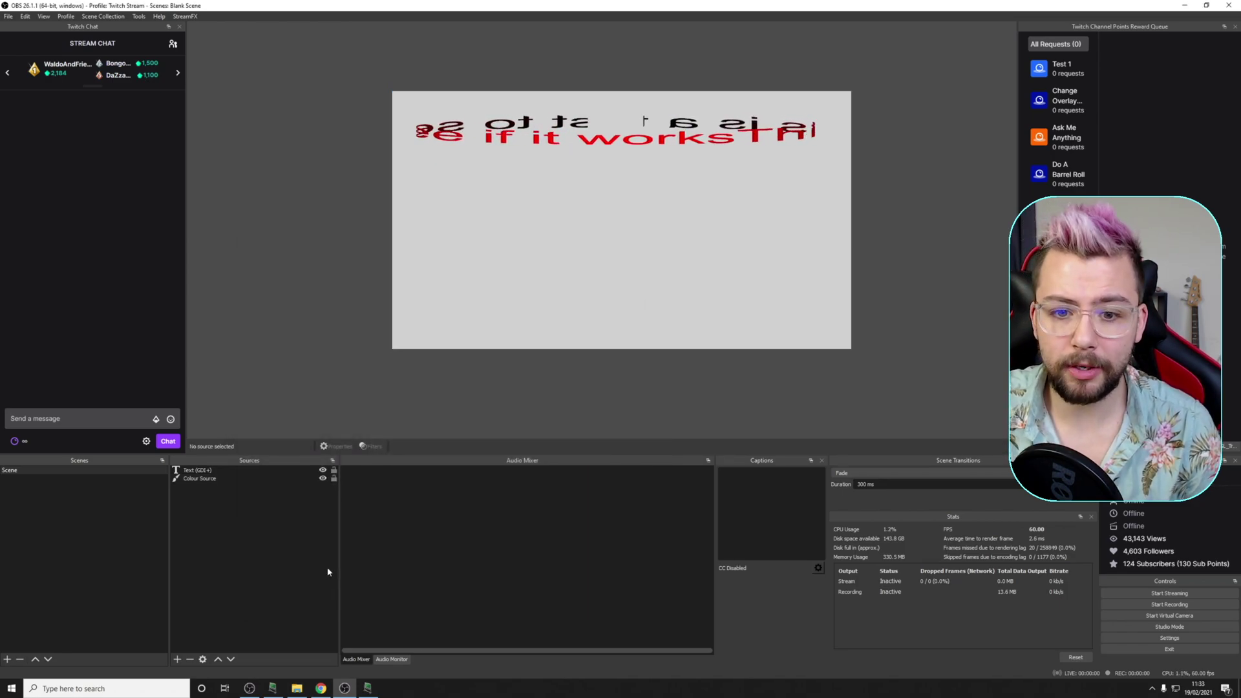
left_click(176, 660)
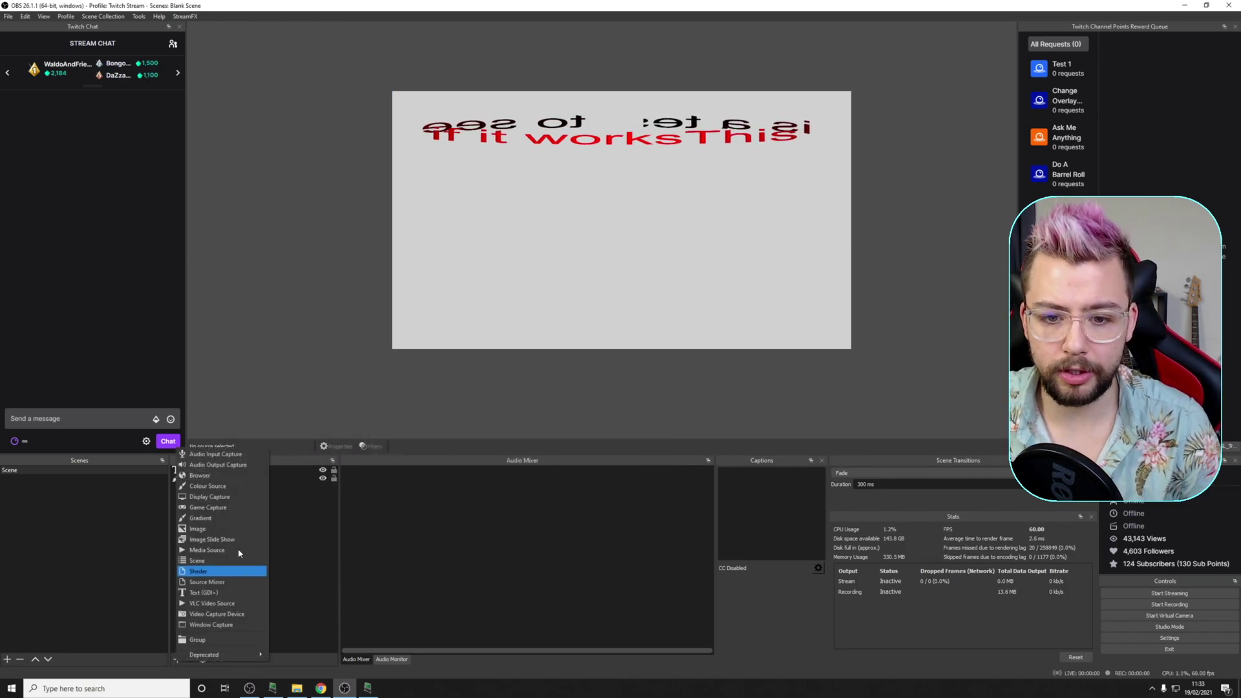
left_click(214, 615)
left_click(649, 411)
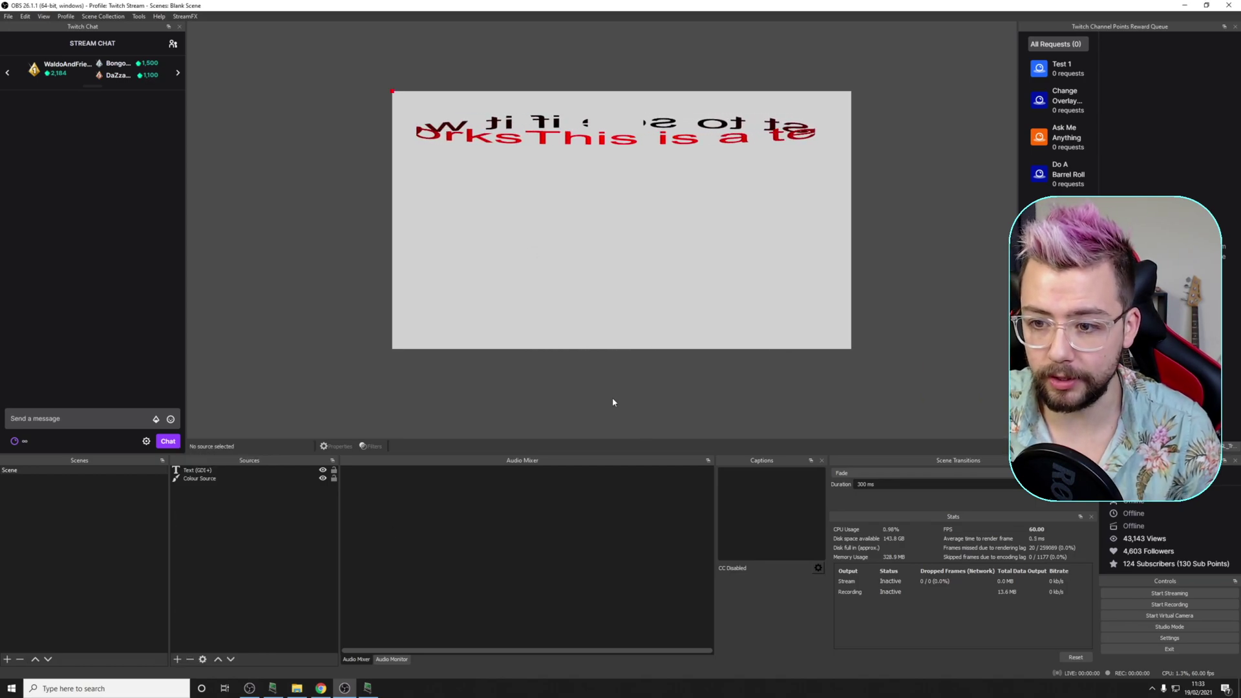
Set the capture device to OBS Virtual Camera and accept the source settings
left_click(557, 375)
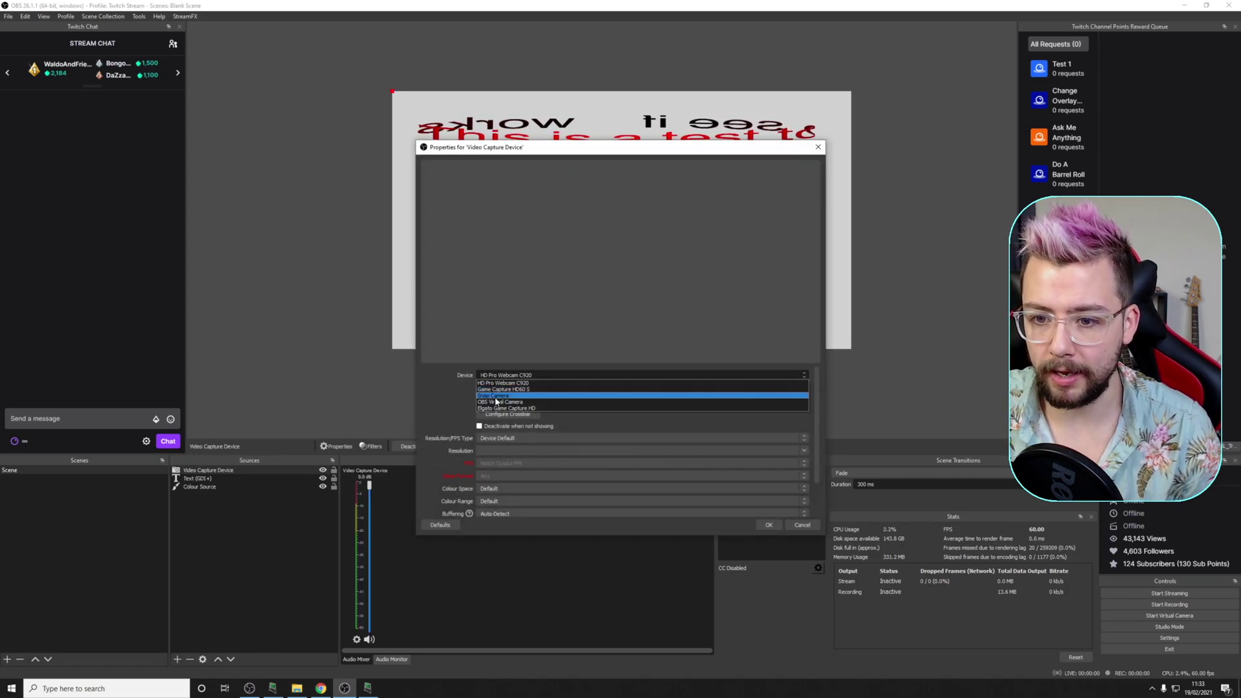
left_click(487, 406)
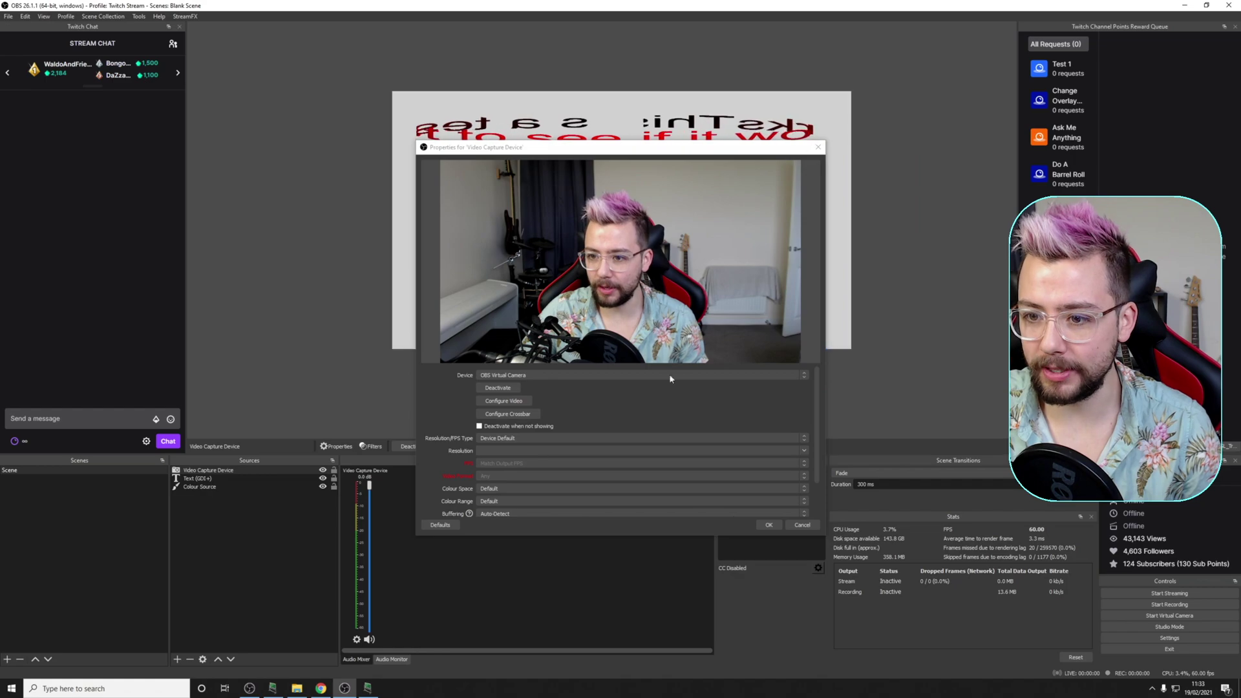
left_click(658, 538)
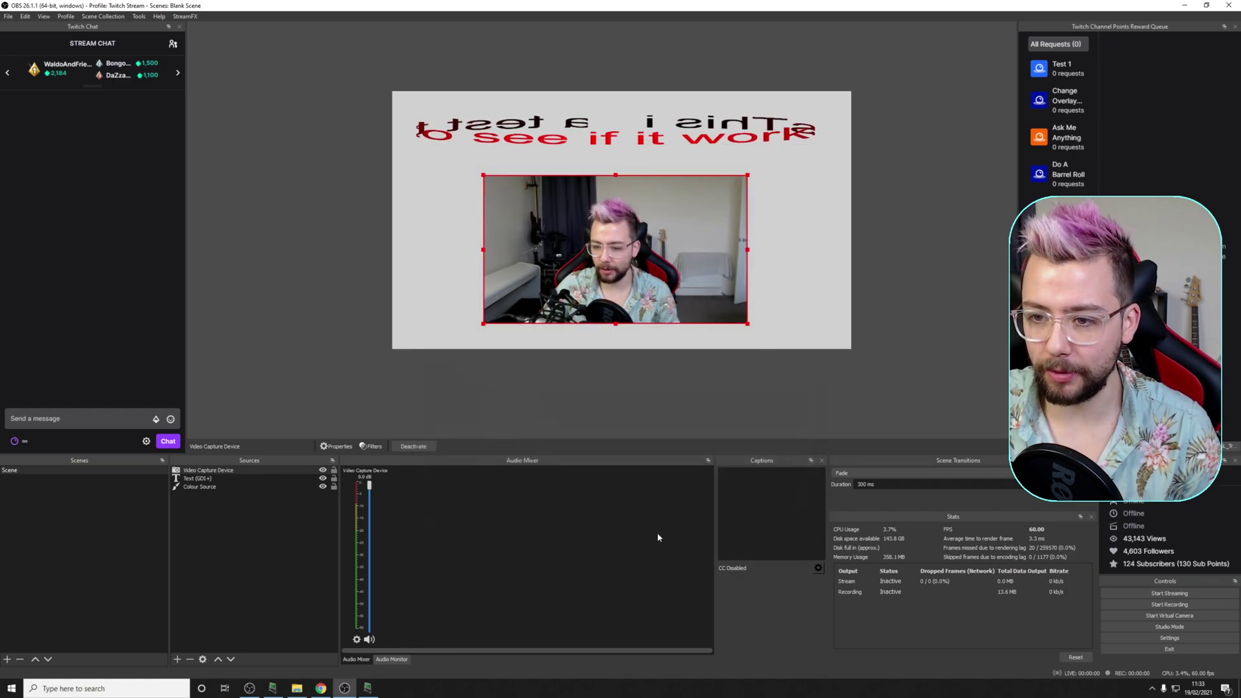
Add a User-defined shader effect filter with its default name to the Video Capture Device source
right_click(212, 471)
left_click(242, 448)
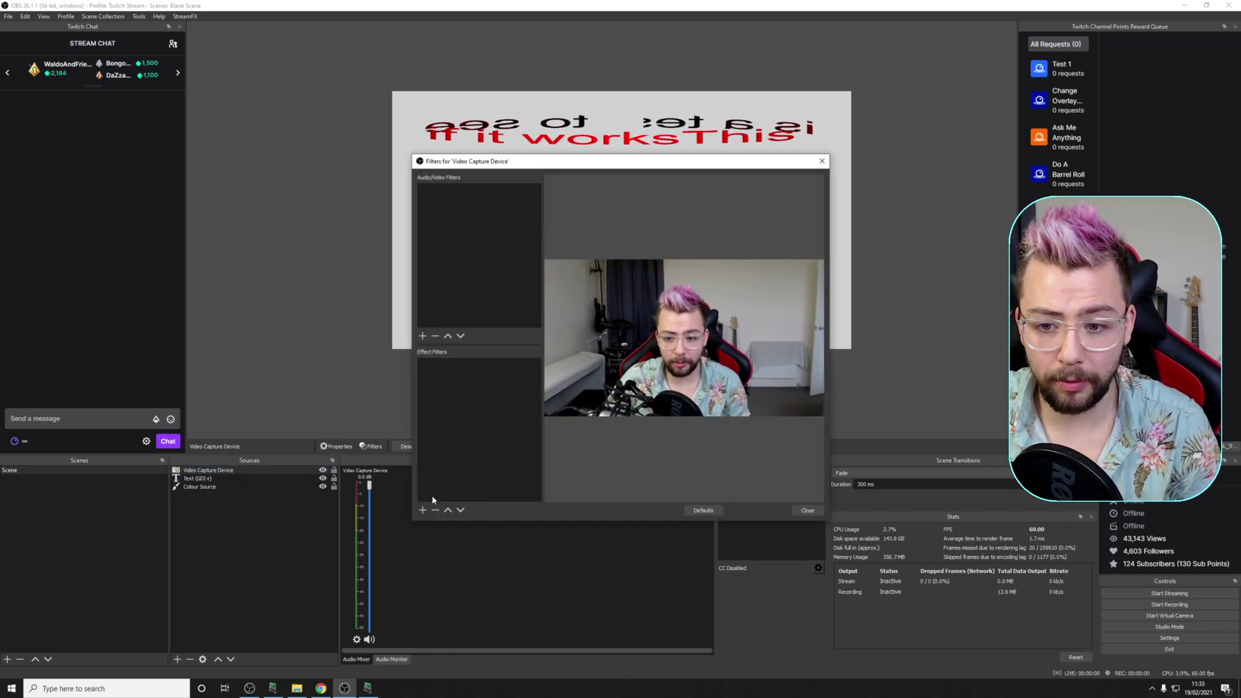
left_click(423, 508)
left_click(475, 492)
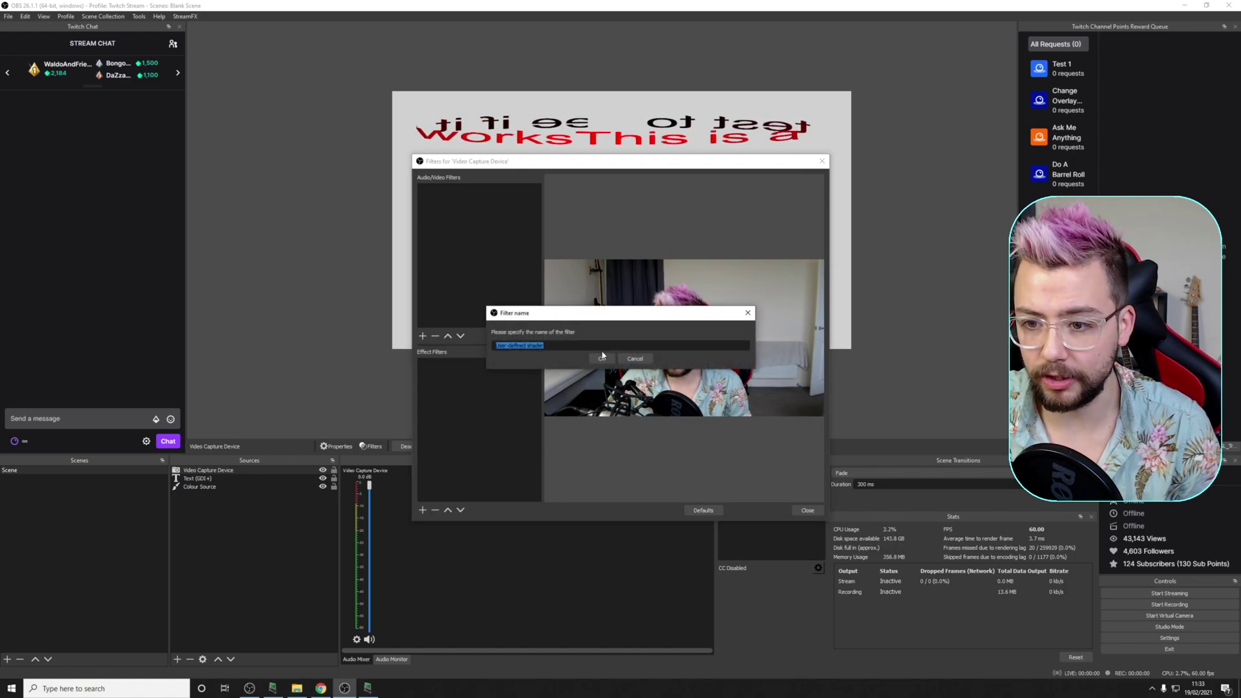
left_click(672, 361)
Load cylinder.shader from file into the webcam's shader filter and check the curved feed on the canvas
left_click(735, 453)
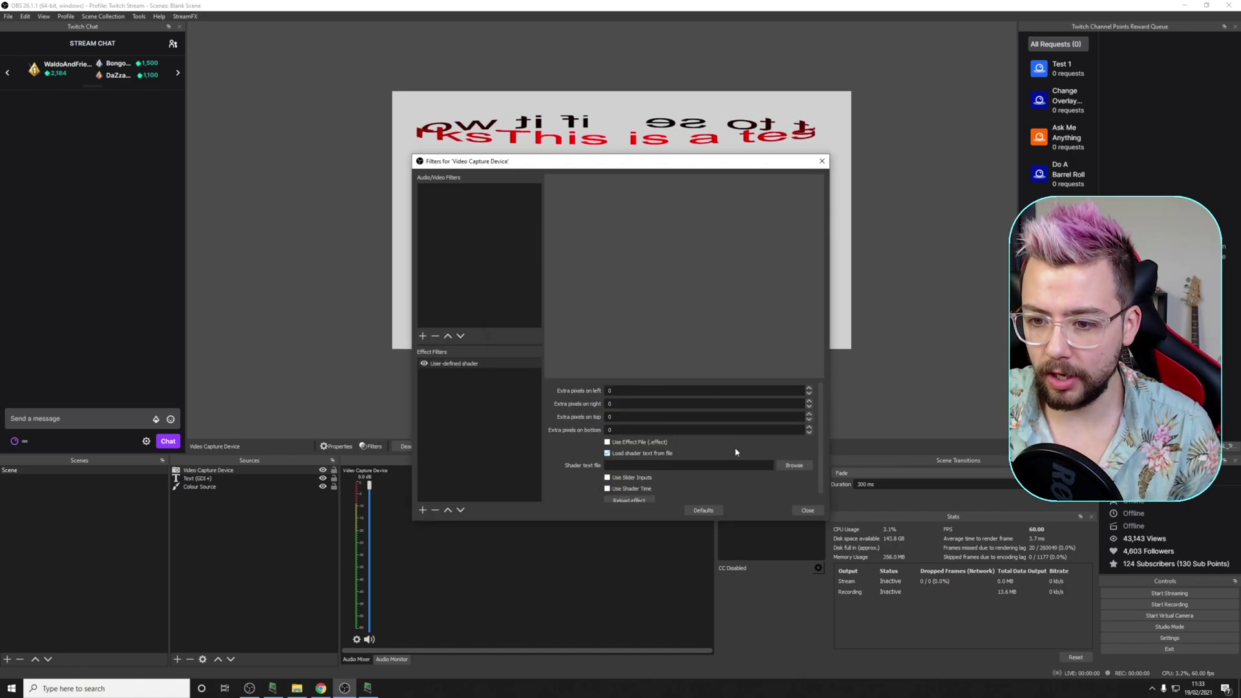
left_click(794, 467)
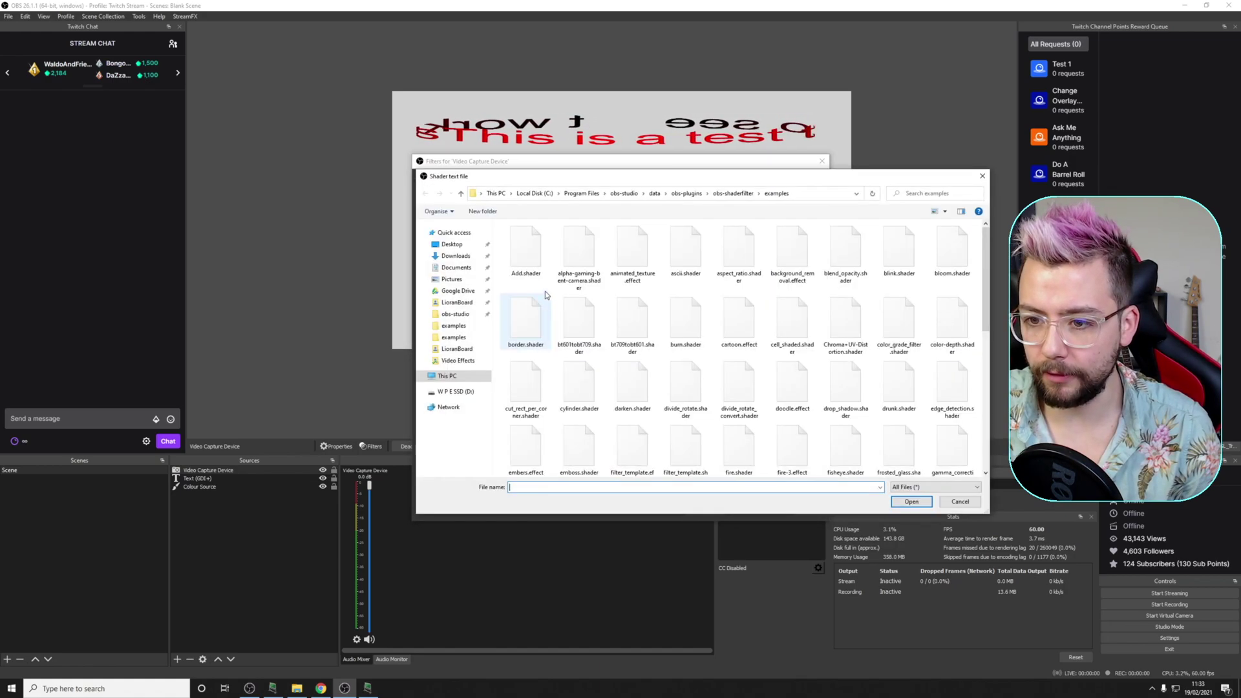
double_click(579, 388)
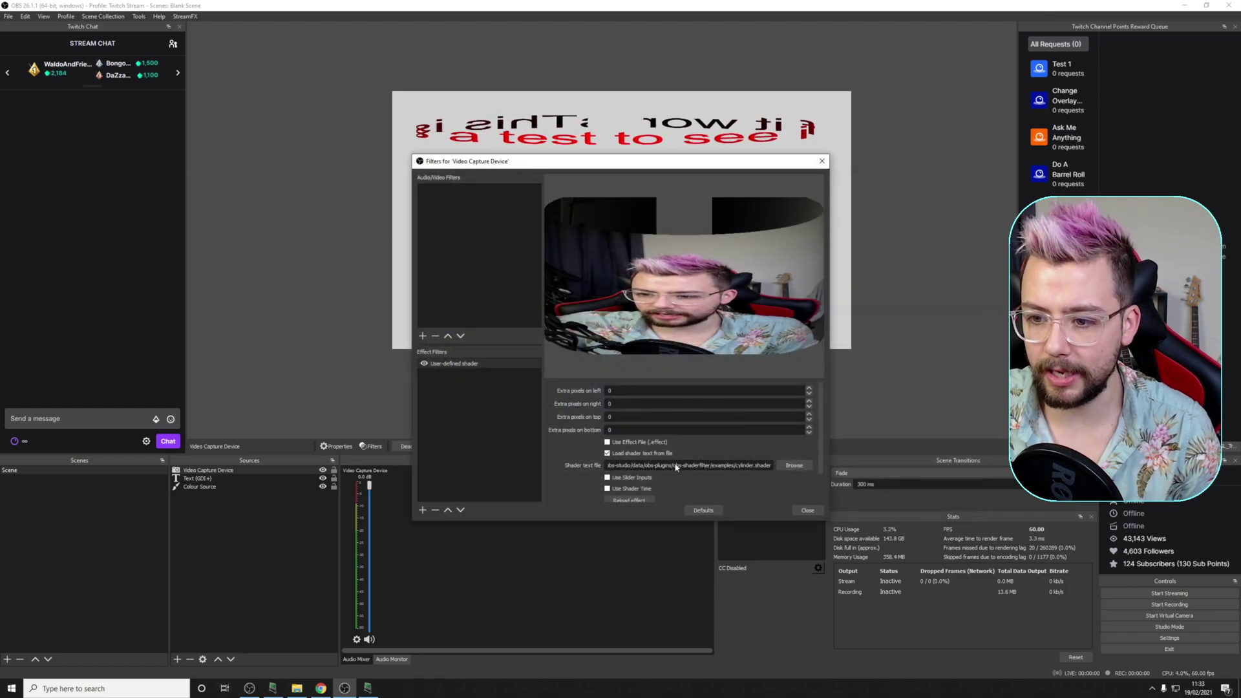
mouse_move(589, 167)
left_mouse_down()
mouse_move(600, 333)
mouse_move(583, 357)
left_mouse_up()
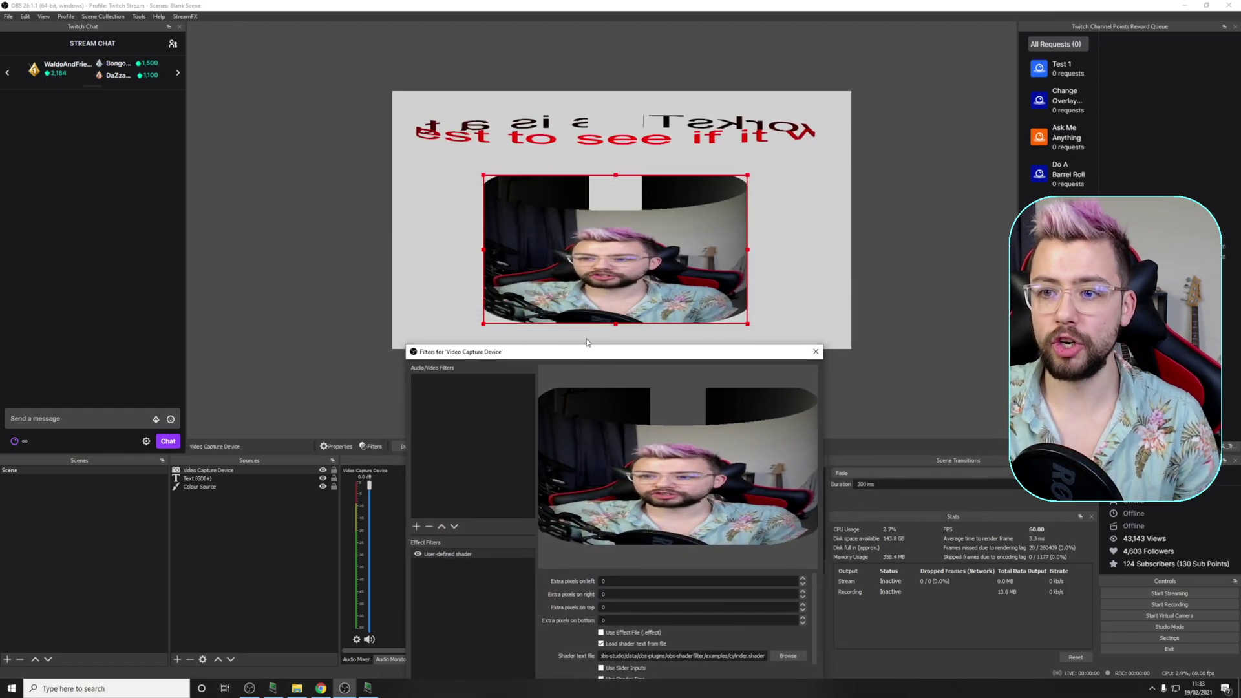
left_click(879, 264)
mouse_move(602, 354)
left_mouse_down()
mouse_move(588, 307)
mouse_move(617, 344)
left_mouse_up()
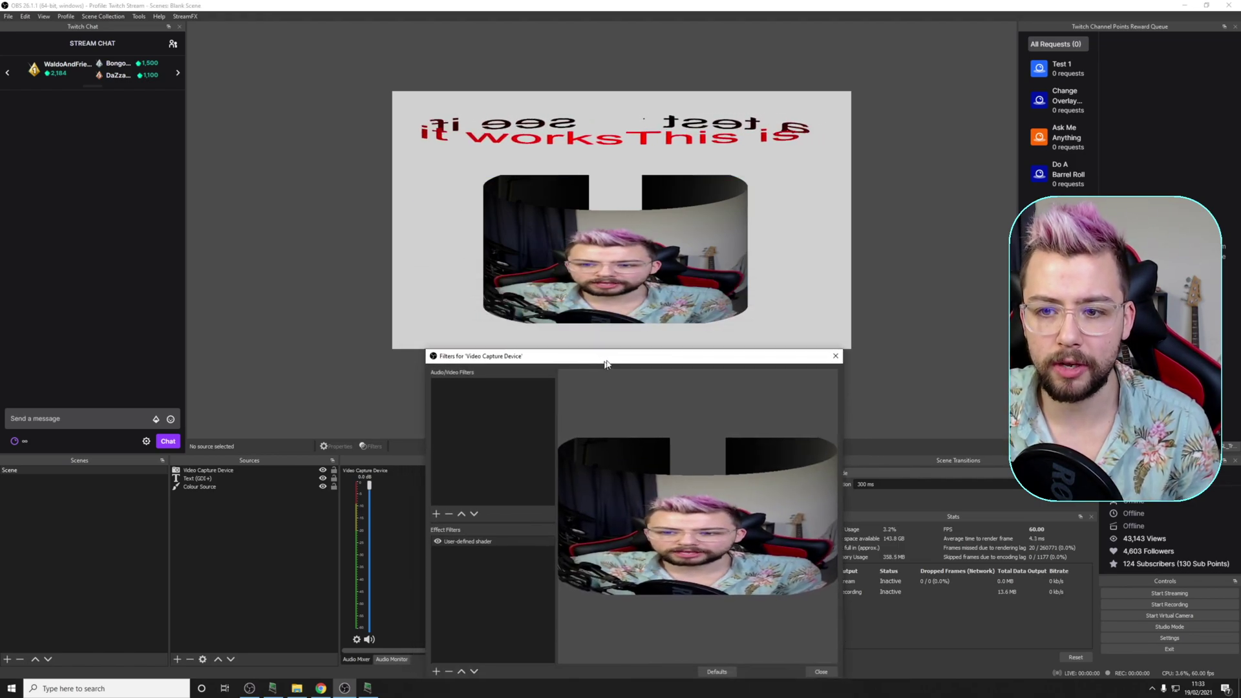